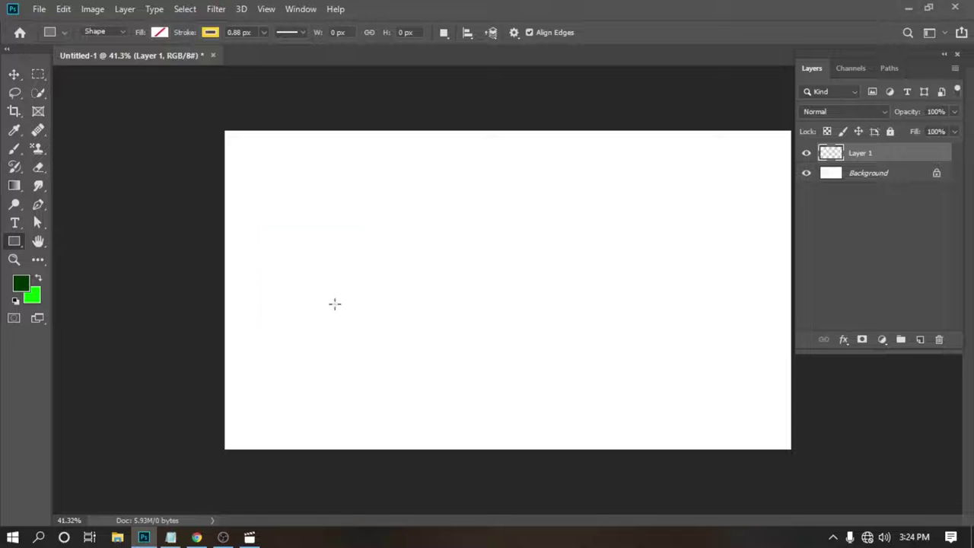
Draw the rectangle for the controller body on the blank document.
mouse_move(312, 280)
left_mouse_down()
mouse_move(388, 386)
mouse_move(425, 382)
left_mouse_up()
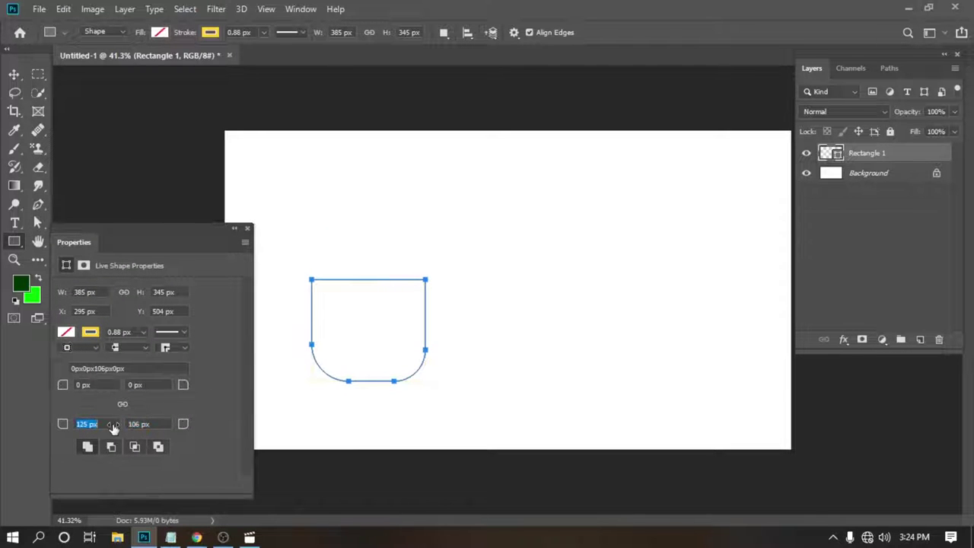
Give the body shape a black 2 px stroke and black fill, then duplicate it.
key("a")
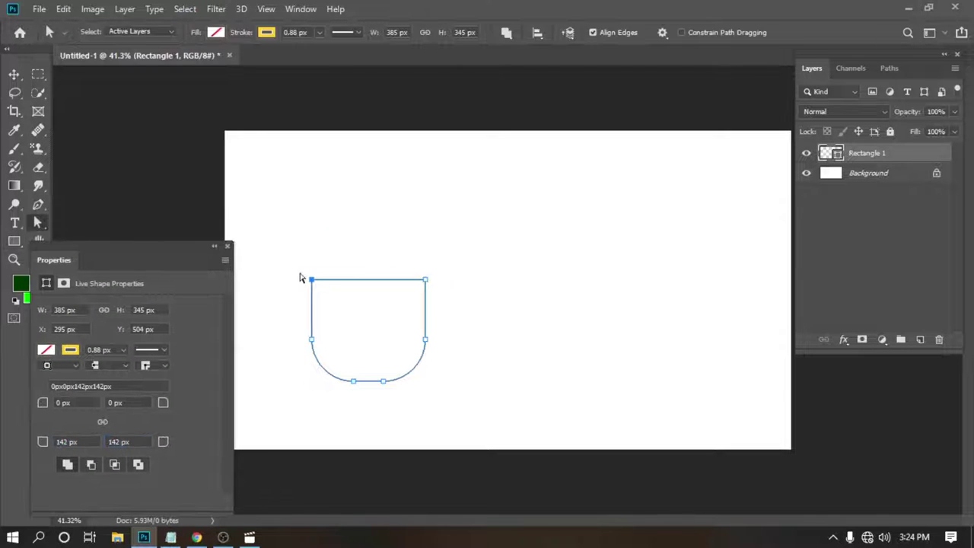
left_click(266, 32)
left_click(815, 190)
left_click(835, 156)
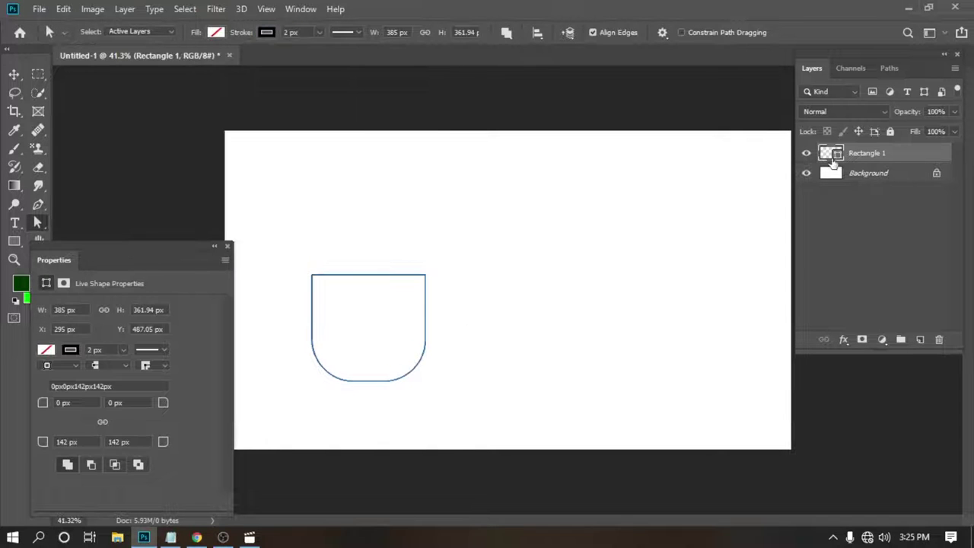
left_click(216, 32)
left_click(152, 103)
left_click(420, 278)
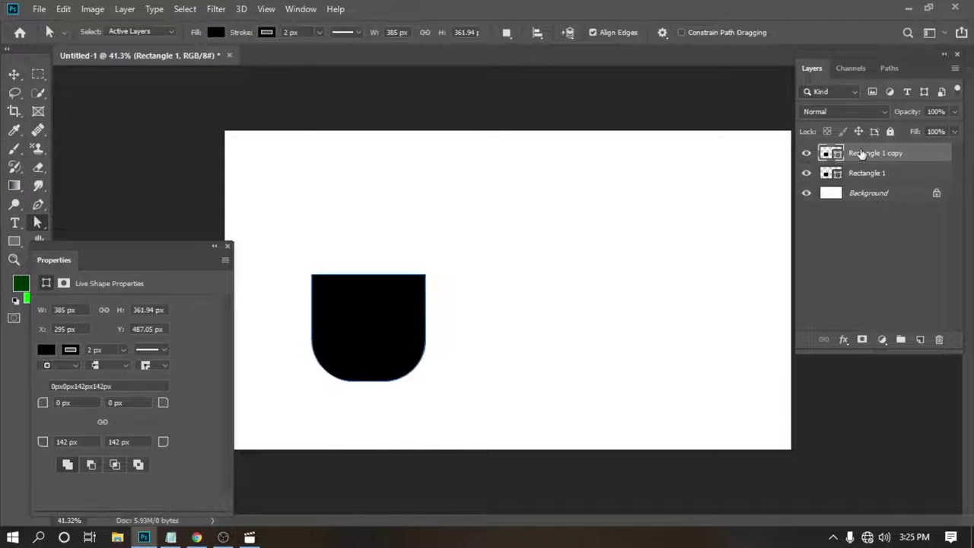
left_click_drag(373, 350, 373, 236)
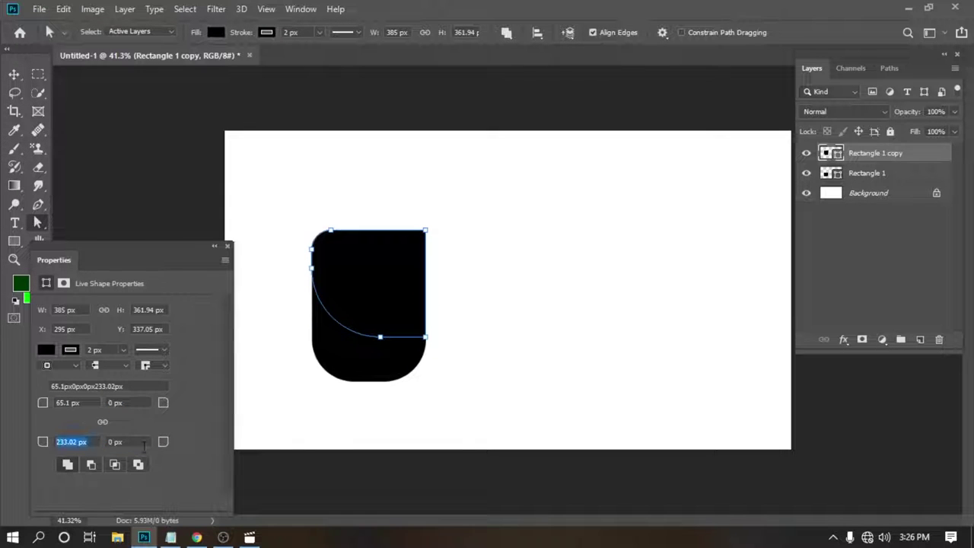
Try reshaping the duplicate body into a circle, then undo and delete it.
key("v")
key("ctrl+t")
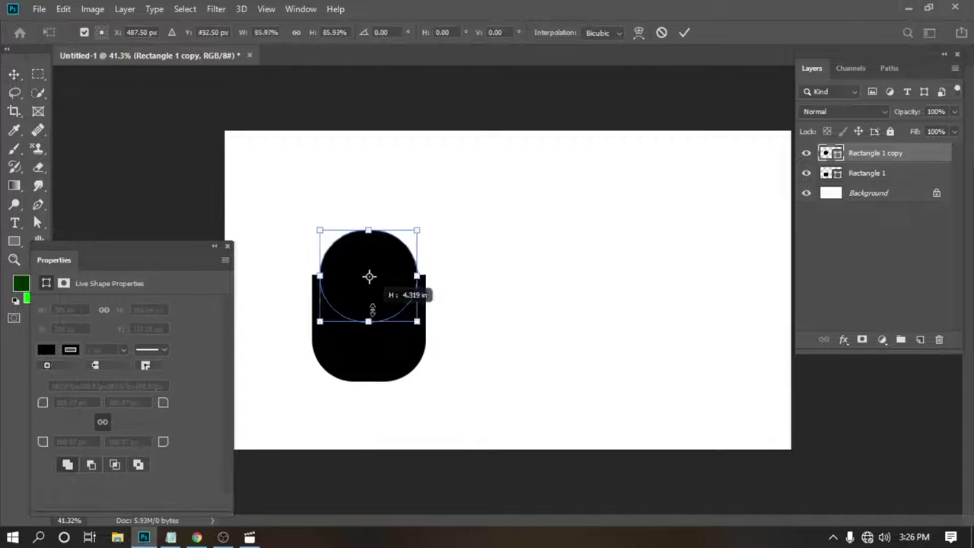
mouse_move(387, 283)
left_mouse_down()
mouse_move(385, 268)
mouse_move(370, 289)
left_mouse_up()
key("ctrl+z")
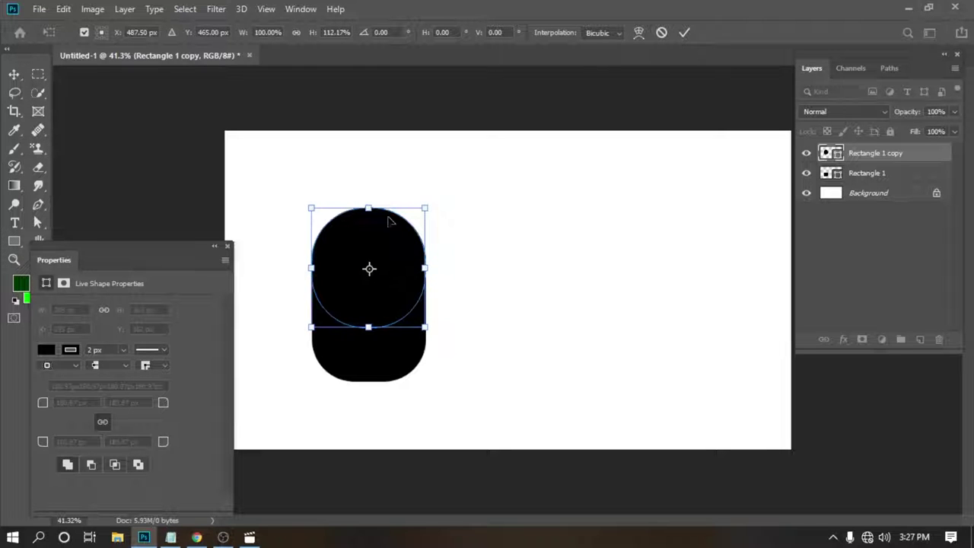
key("Escape")
key("Delete")
Draw a body-wide ellipse and squash it into a flat 385 × 104 px oval cap.
right_click(13, 240)
left_click(61, 265)
left_click_drag(312, 272, 426, 387)
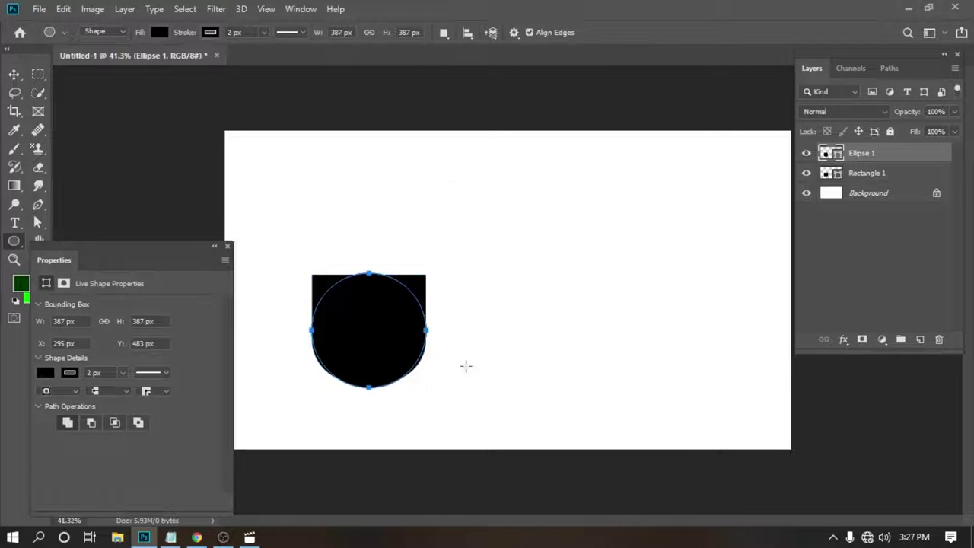
key("ctrl+t")
mouse_move(369, 273)
left_mouse_down()
mouse_move(369, 161)
mouse_move(368, 258)
left_mouse_up()
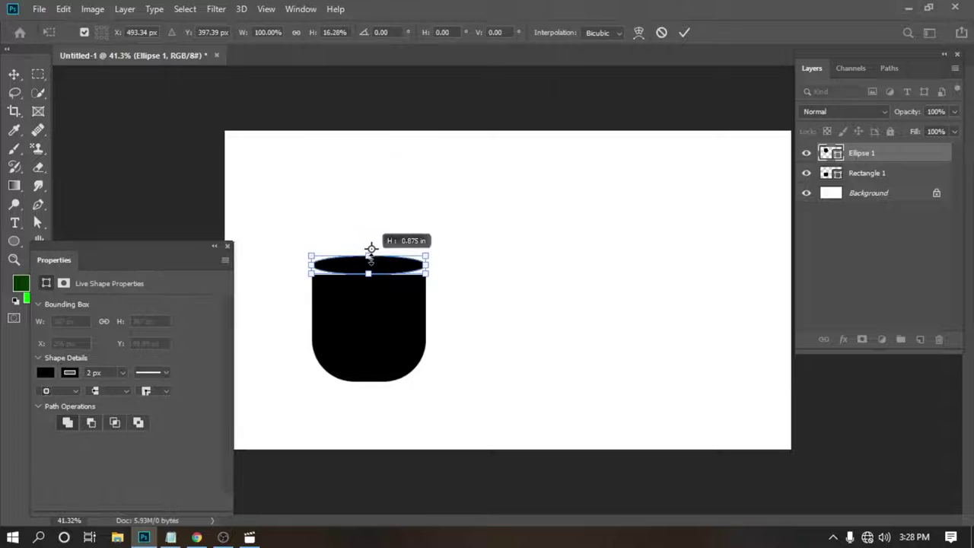
key("Return")
Add an empty Layer 1 above the oval cap, clipped to it.
key("a")
left_click(866, 173)
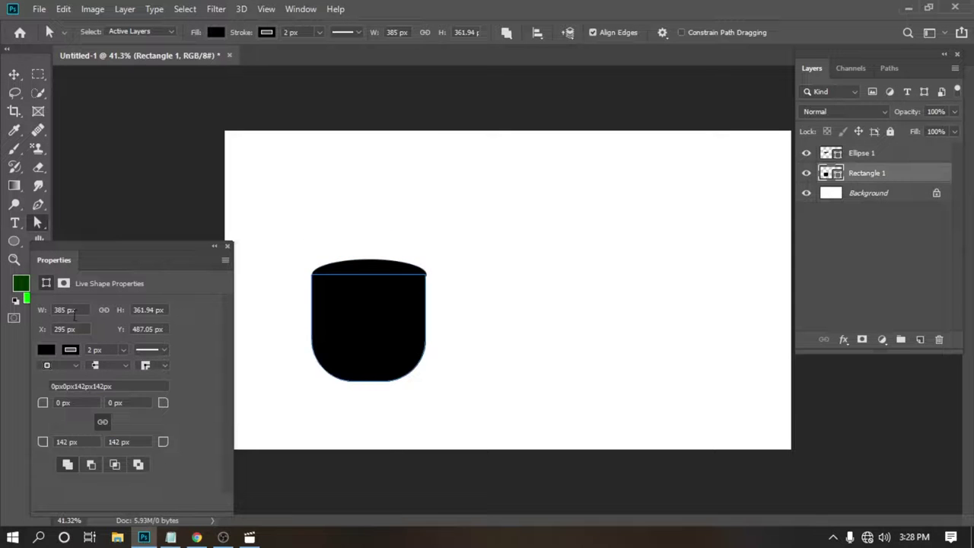
key("alt+bracketright")
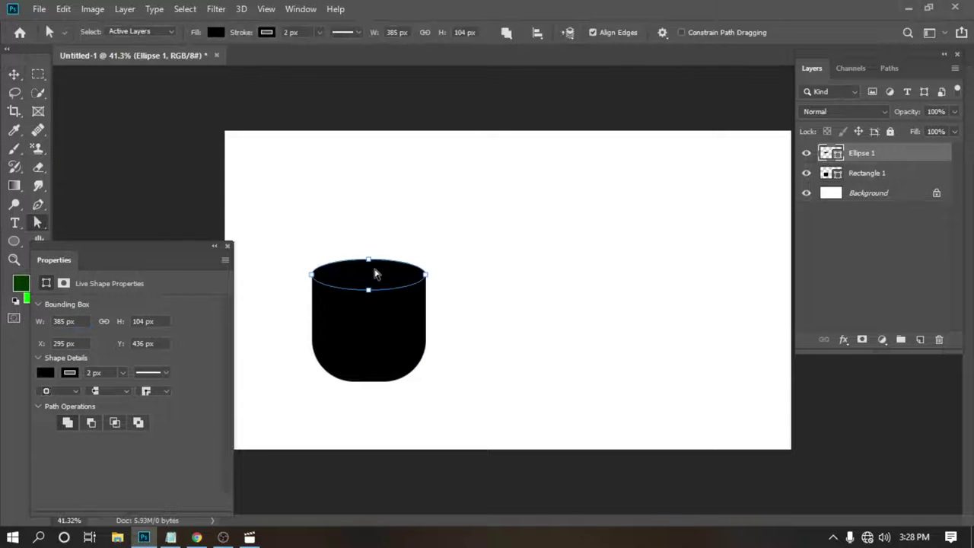
left_click(920, 340)
key("b")
left_click(89, 32)
key("Escape")
Adjust the brush flow settings and dismiss the open menu.
key("shift+5")
key("shift+3")
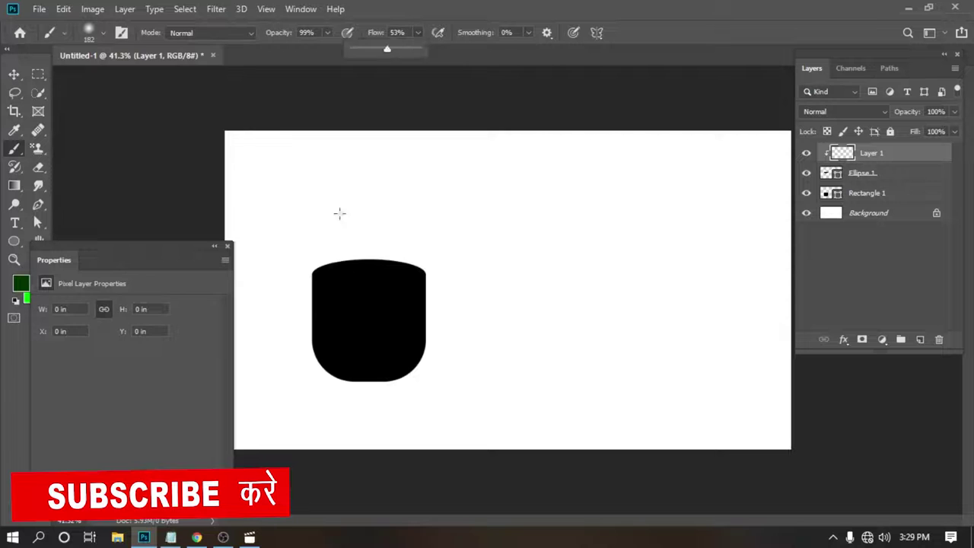
key("alt+e")
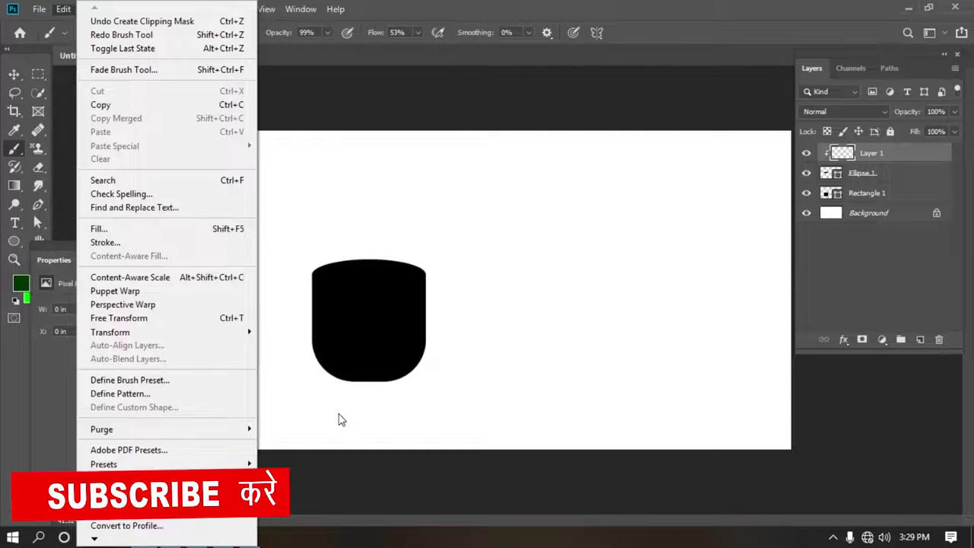
key("Up")
key("Escape")
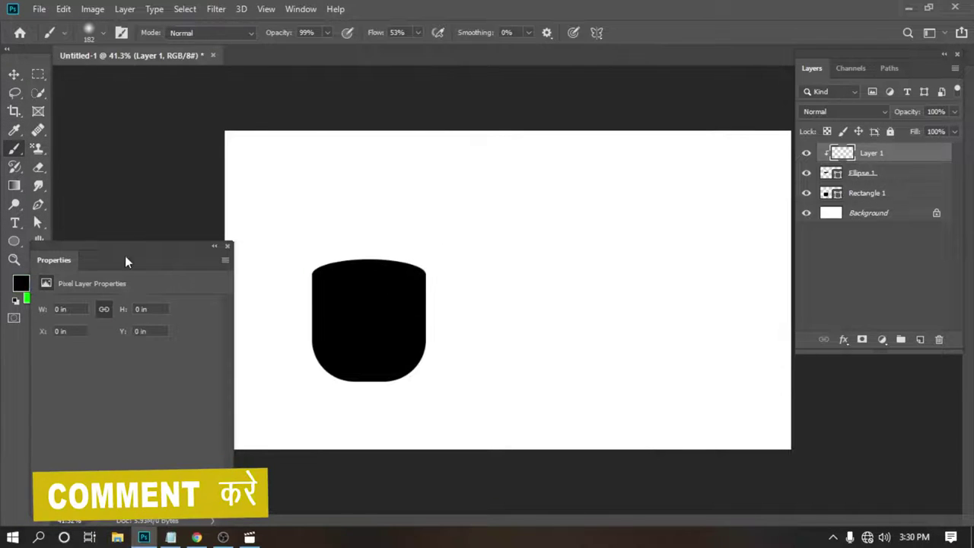
Paint a soft white highlight across the oval cap and add an empty Layer 2.
key("x")
left_click_drag(319, 274, 430, 257)
key("ctrl+z")
key("shift+2")
key("shift+3")
left_click_drag(320, 274, 630, 266)
key("ctrl+z")
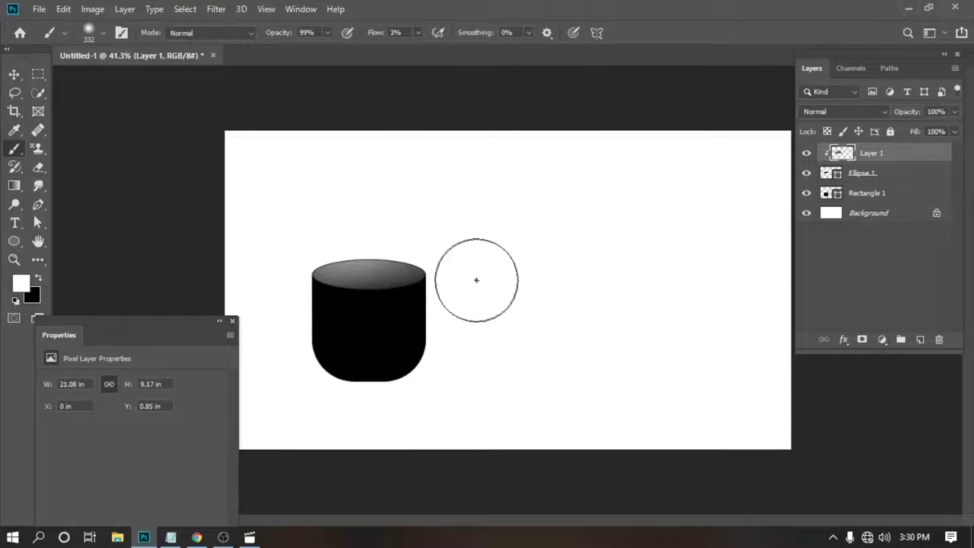
key("v")
left_click(920, 341)
Duplicate the oval cap to the top and shrink the copy into a 99 × 27 px oval on the lid.
left_click(862, 192)
key("ctrl+j")
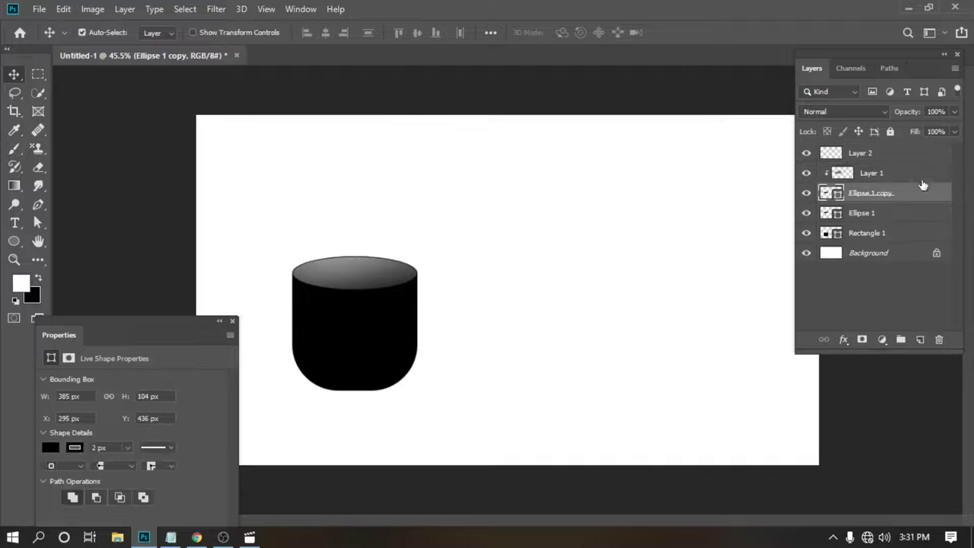
key("ctrl+shift+bracketright")
key("ctrl+t")
left_click_drag(417, 272, 395, 273)
scroll(397, 272, "up", 3)
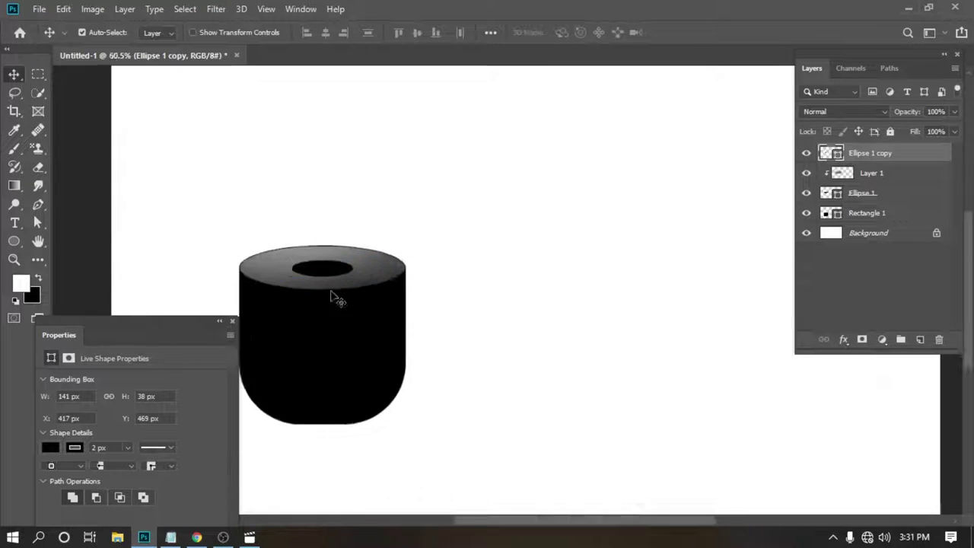
scroll(396, 273, "up", 4)
mouse_move(480, 202)
left_mouse_down()
mouse_move(418, 207)
mouse_move(350, 170)
left_mouse_up()
key("Return")
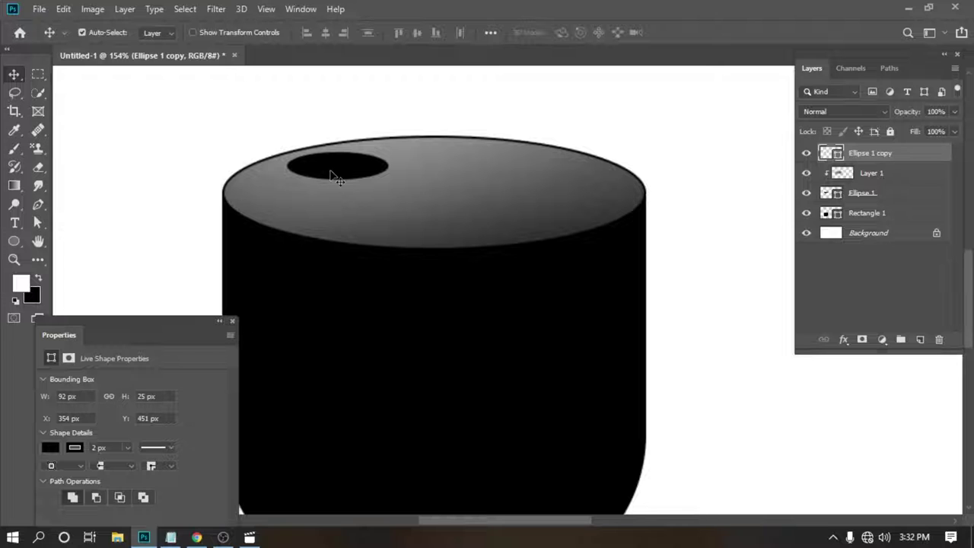
Duplicate the small oval and reselect the first copy for editing.
key("ctrl+j")
key("alt+bracketleft")
key("ctrl+t")
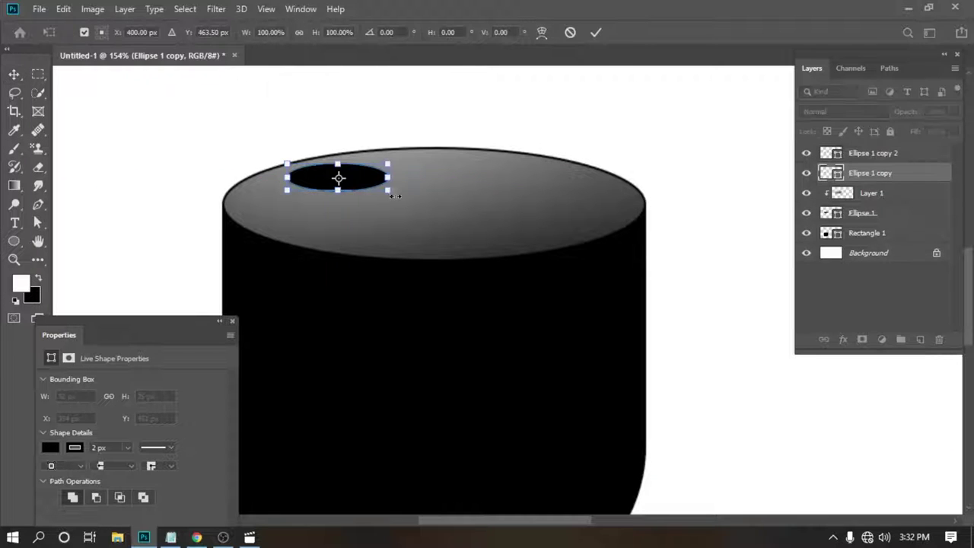
key("Return")
key("a")
key("alt+bracketright")
key("v")
key("a")
Fill the small button oval with grey and cycle among the oval layers.
left_click(215, 32)
left_click(225, 108)
key("v")
key("alt+bracketleft")
key("alt+bracketright")
key("ctrl+t")
key("Return")
key("alt+bracketleft")
Reposition and transform the small oval button on the lid.
key("a")
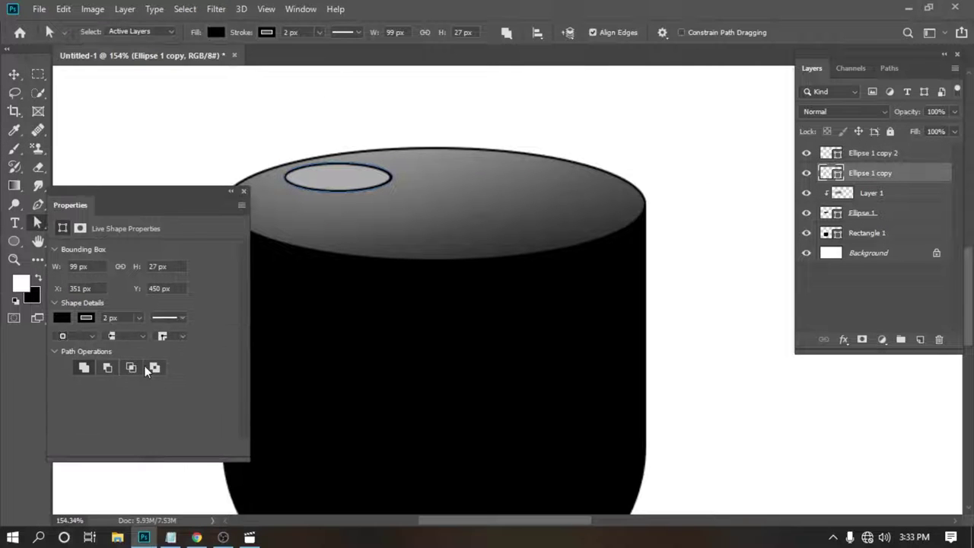
key("alt+bracketleft")
left_click_drag(186, 190, 179, 229)
key("alt+bracketright")
key("ctrl+t")
key("Return")
scroll(304, 133, "up", 3)
scroll(460, 273, "up", 3)
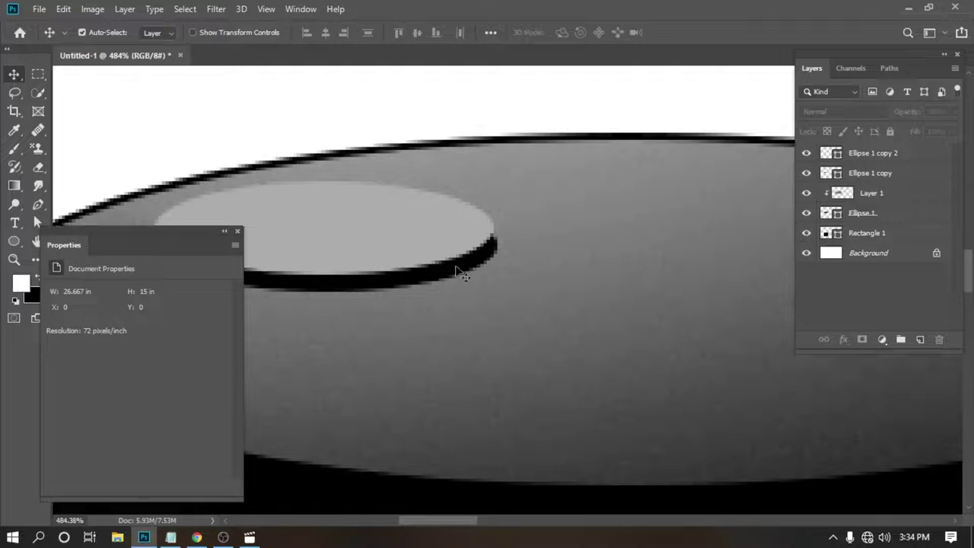
Convert the small oval to a regular path and adjust its left anchor point.
key("a")
left_click(511, 228)
left_click(442, 211)
scroll(234, 190, "up", 4)
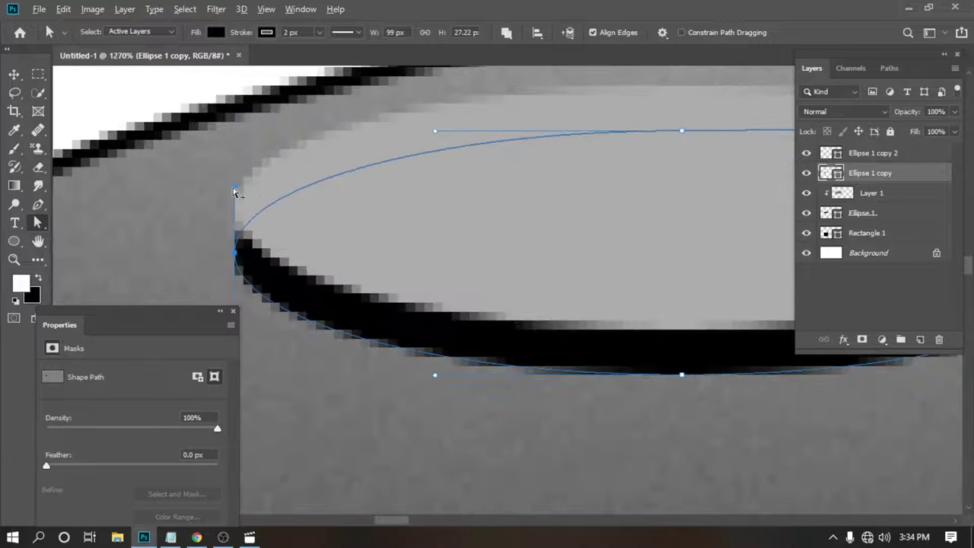
scroll(233, 190, "down", 5)
key("v")
scroll(337, 305, "up", 4)
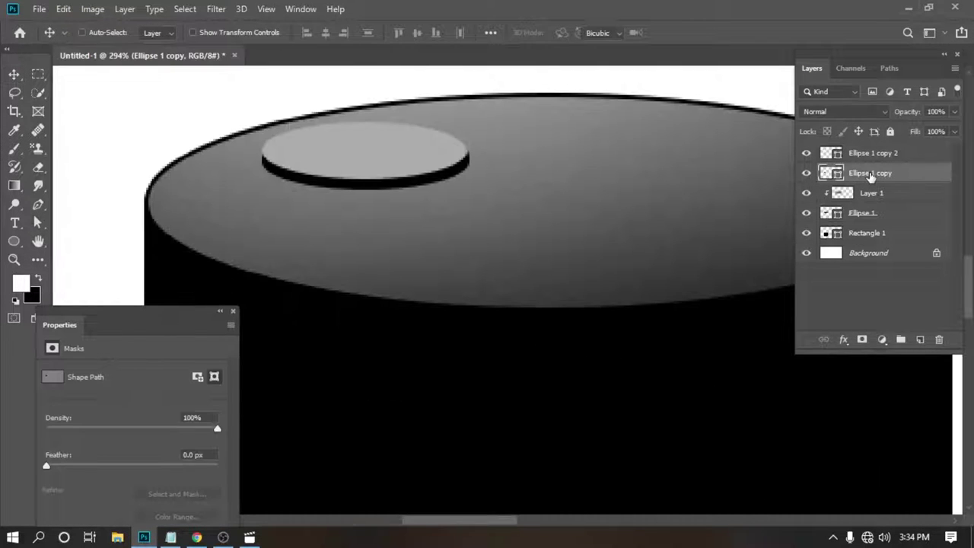
key("ctrl+t")
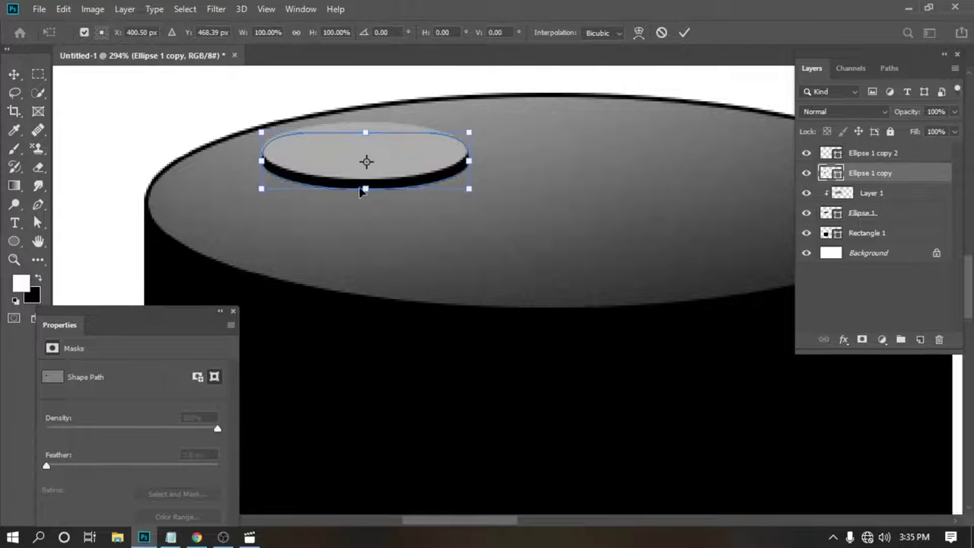
key("Return")
scroll(304, 236, "down", 3)
scroll(424, 280, "down", 1)
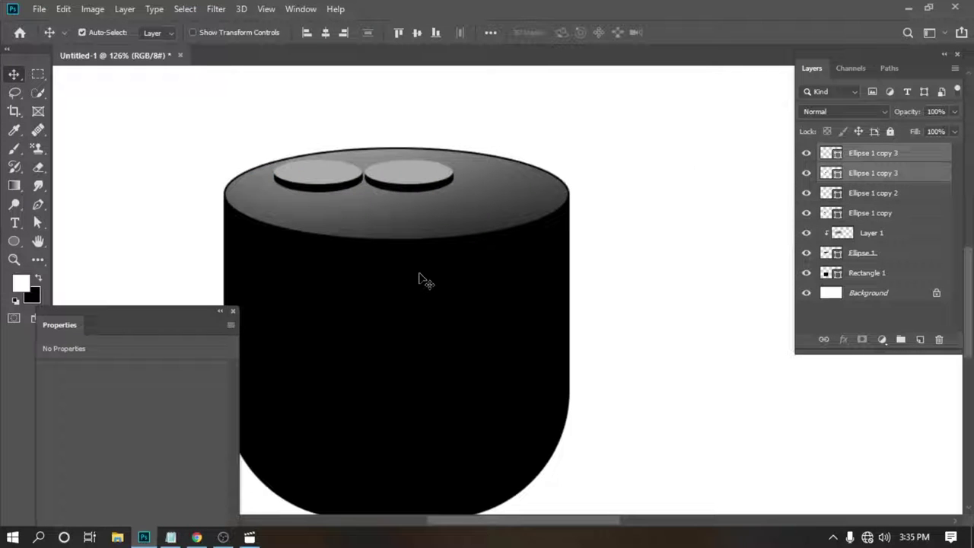
Copy a third small oval below the right one, nudge it into place, and lower its fill opacity.
left_click_drag(427, 166, 467, 205)
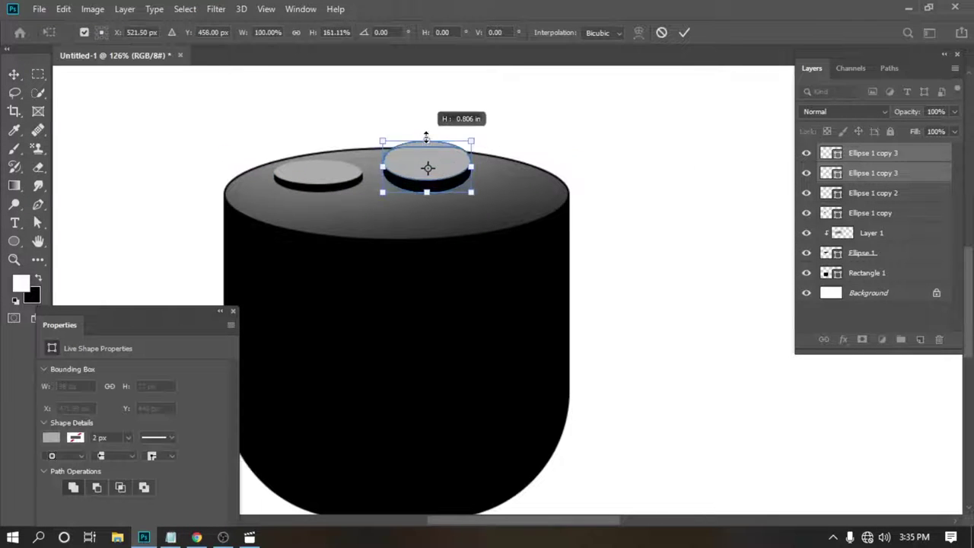
key("shift+Down")
key("shift+Left")
key("shift+Left")
key("shift+Left")
key("shift+Left")
key("a")
left_click(873, 193)
left_click(954, 131)
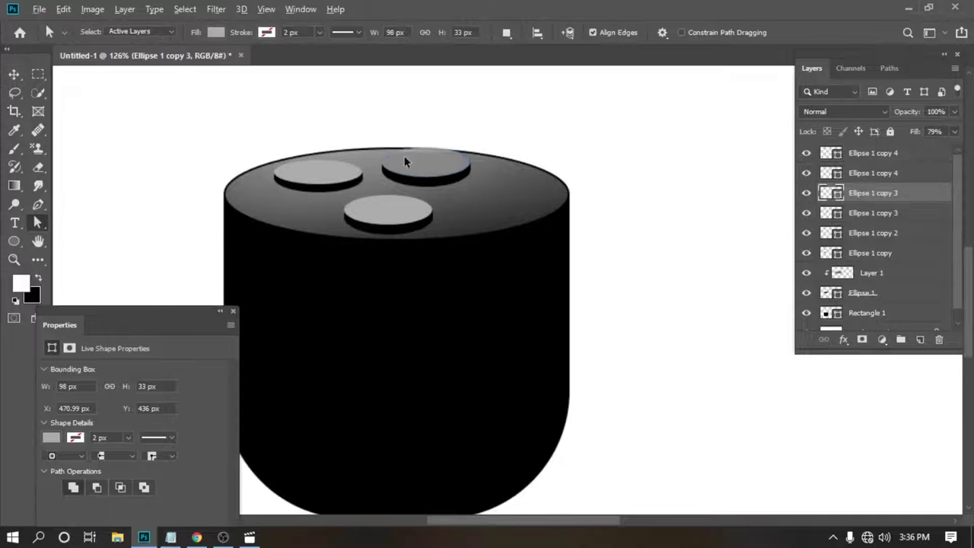
scroll(405, 161, "up", 3)
scroll(392, 191, "down", 1)
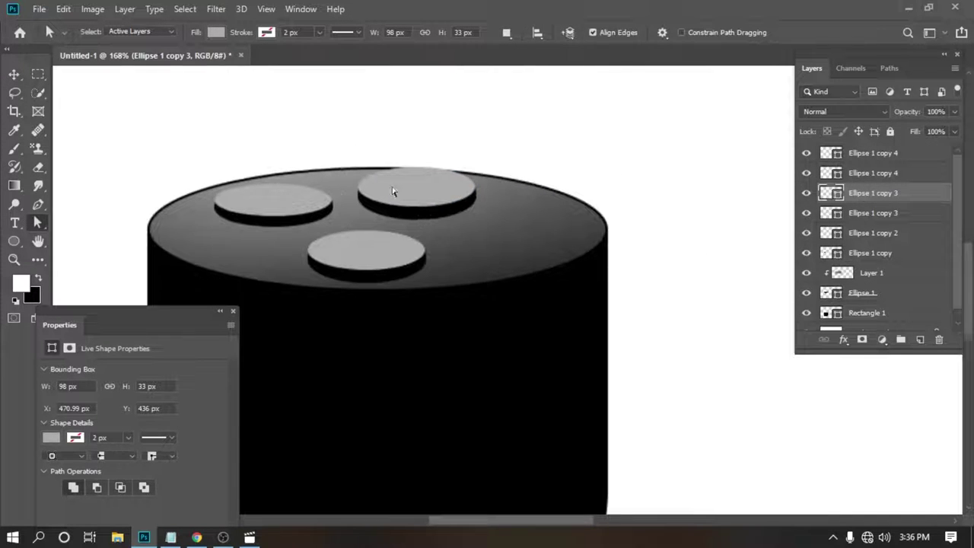
scroll(393, 191, "down", 1)
Add shading layers clipped to two buttons, using a black 129 px soft brush.
left_click(918, 340)
key("ctrl+alt+g")
key("b")
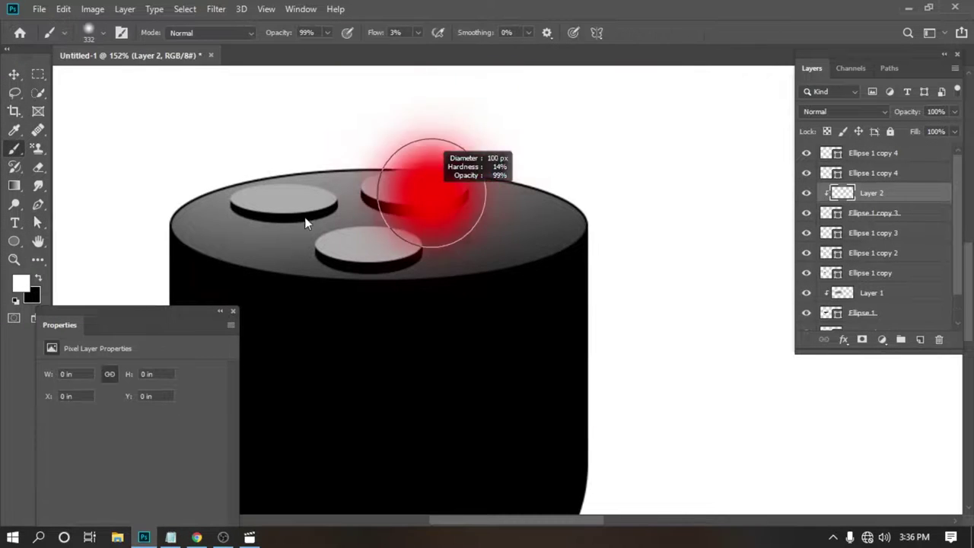
left_click_drag(431, 193, 481, 154)
key("x")
left_click(873, 153)
left_click(919, 339)
key("ctrl+alt+g")
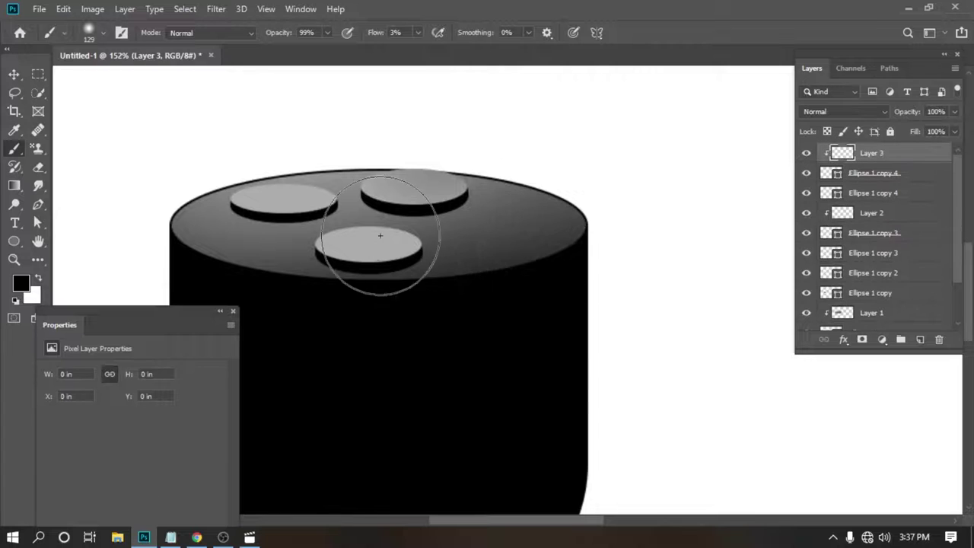
key("v")
left_click(310, 267)
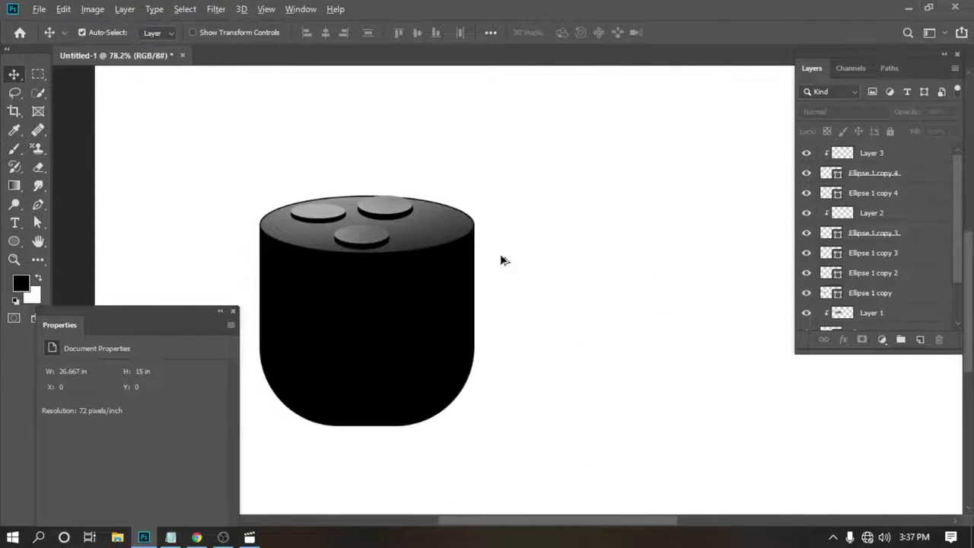
Move a copy of the front button to the lid's right side.
key("ctrl+t")
left_click_drag(337, 243, 436, 231)
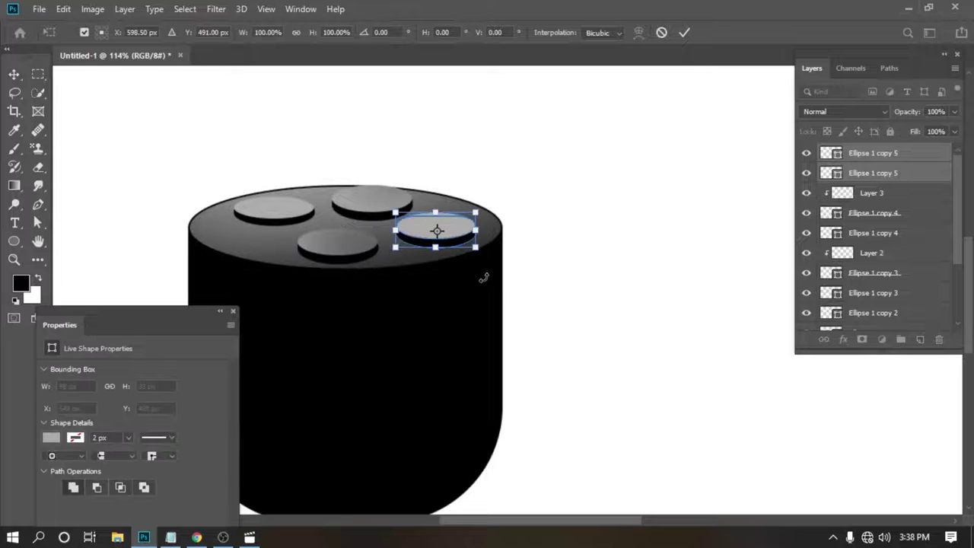
key("Return")
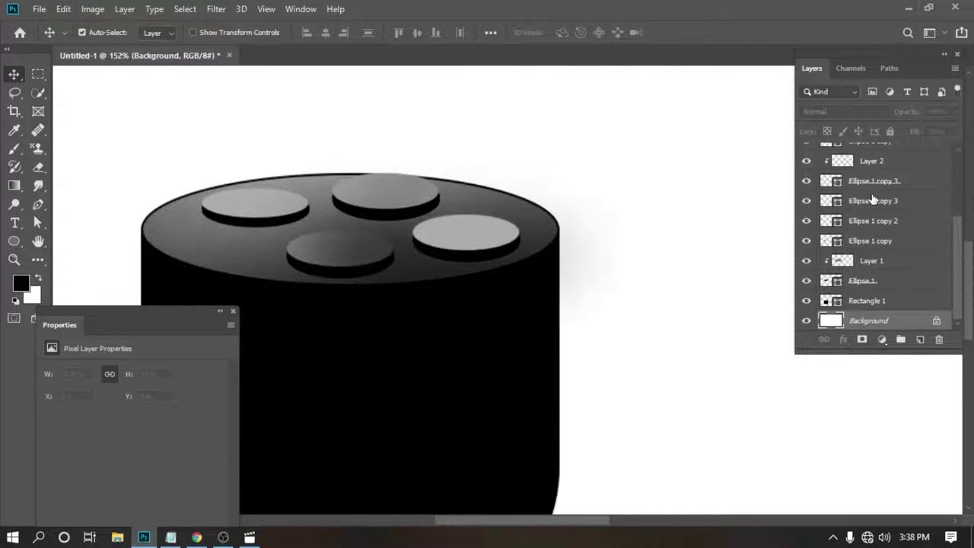
Duplicate the shading layer onto the fourth button, undoing and redoing until it is restored.
left_click(867, 199)
key("ctrl+z")
key("ctrl+z")
key("ctrl+z")
key("ctrl+z")
key("ctrl+z")
key("ctrl+z")
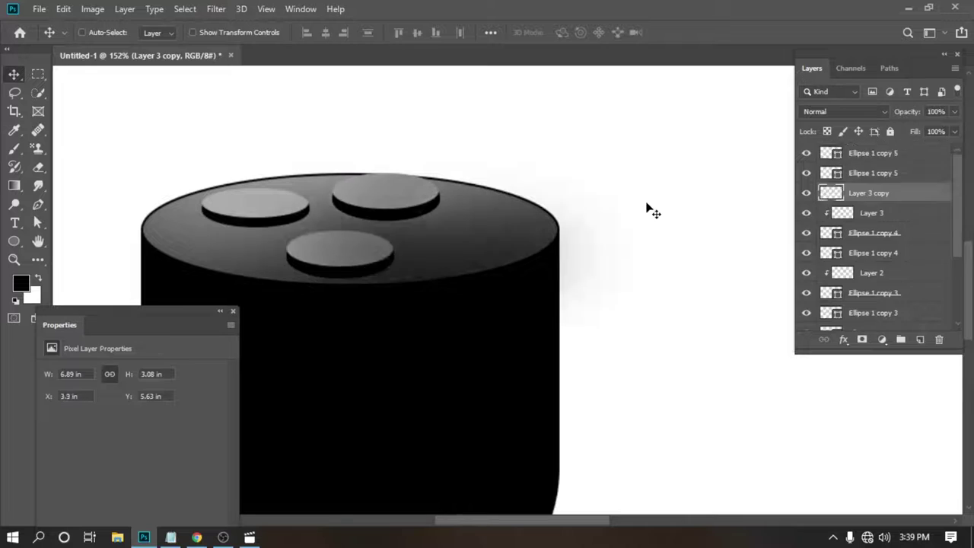
key("ctrl+z")
key("ctrl+z")
key("ctrl+shift+z")
key("ctrl+shift+z")
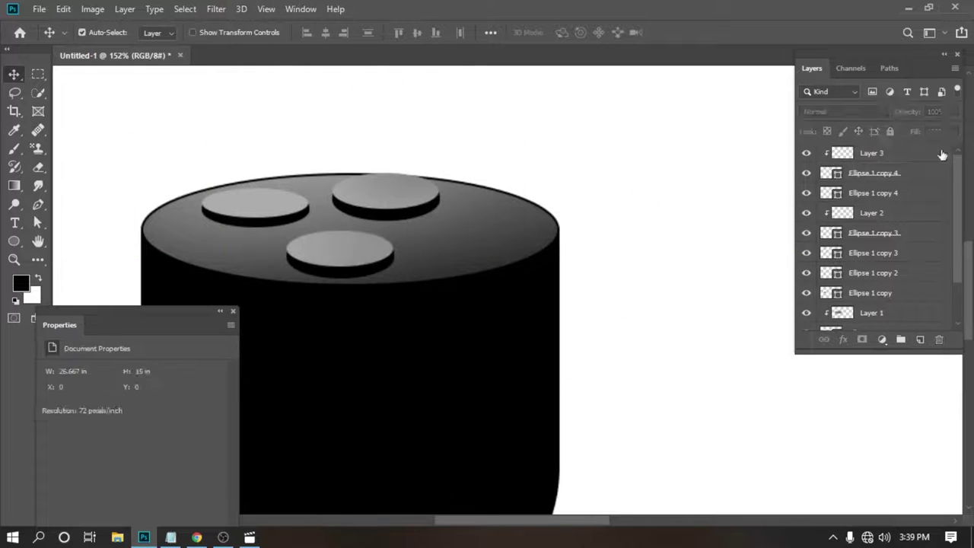
key("ctrl+shift+z")
key("ctrl+shift+z")
key("ctrl+shift+z")
key("ctrl+shift+z")
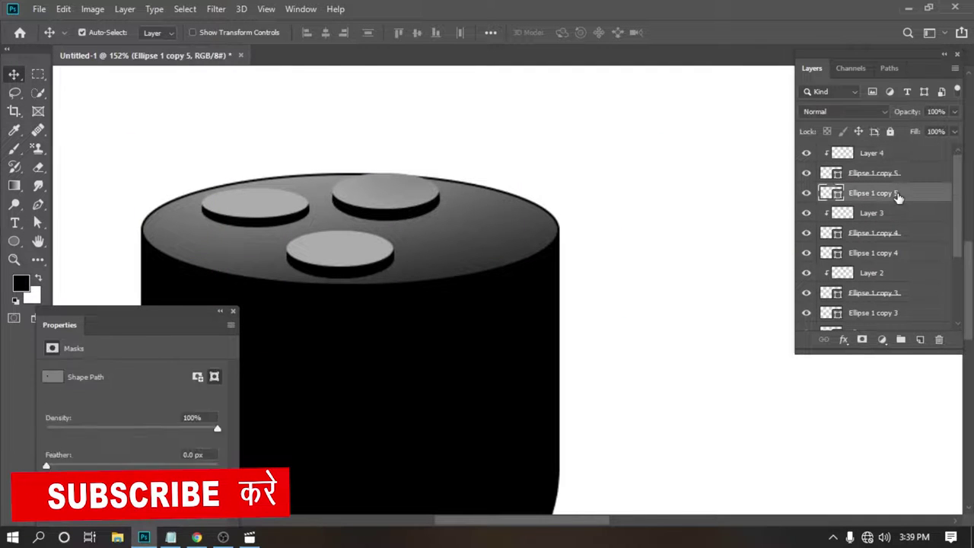
key("ctrl+shift+z")
key("ctrl+shift+z")
key("Escape")
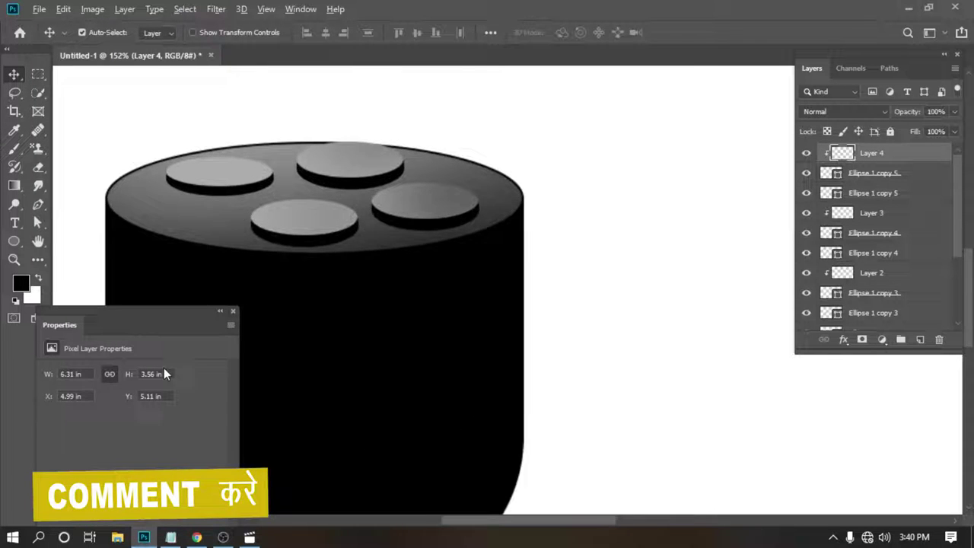
scroll(163, 367, "down", 2)
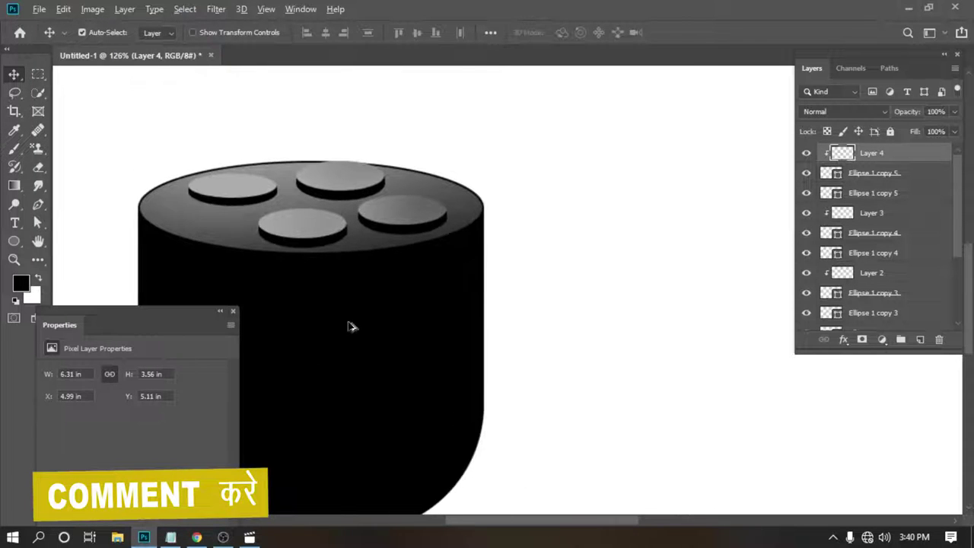
scroll(348, 326, "down", 1)
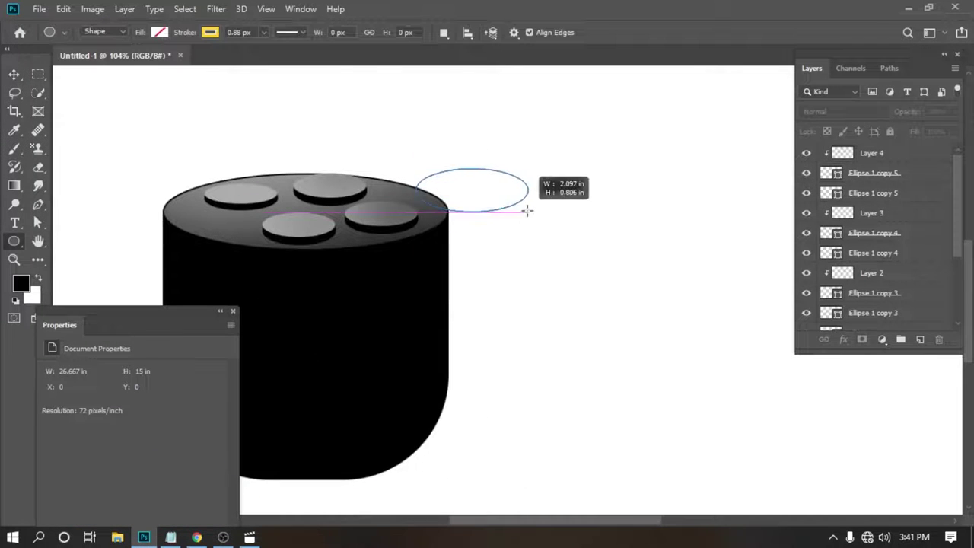
Draw Ellipse 2 past the lid's right edge, fill it black, nudge it left and shrink slightly.
left_click(160, 32)
left_click(197, 61)
key("v")
left_click_drag(479, 193, 457, 193)
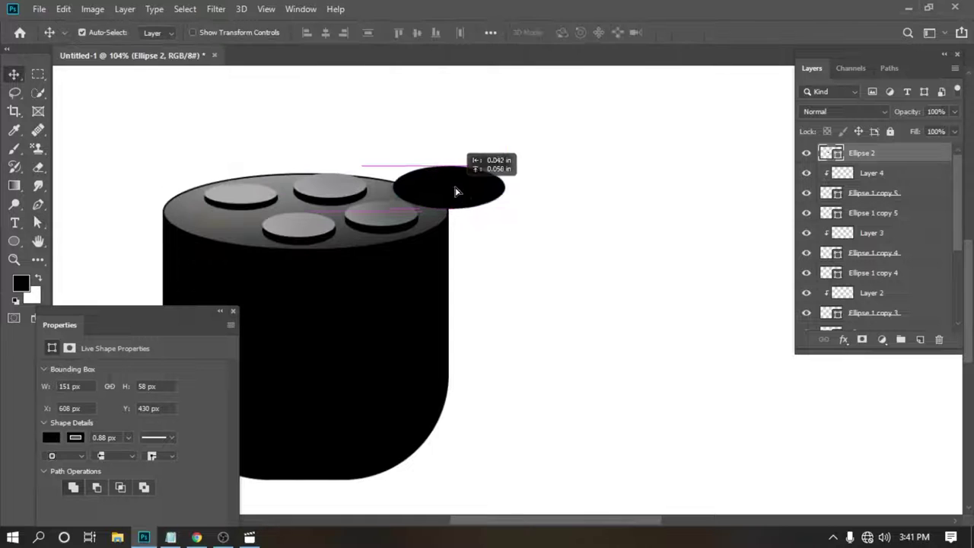
scroll(433, 188, "up", 3)
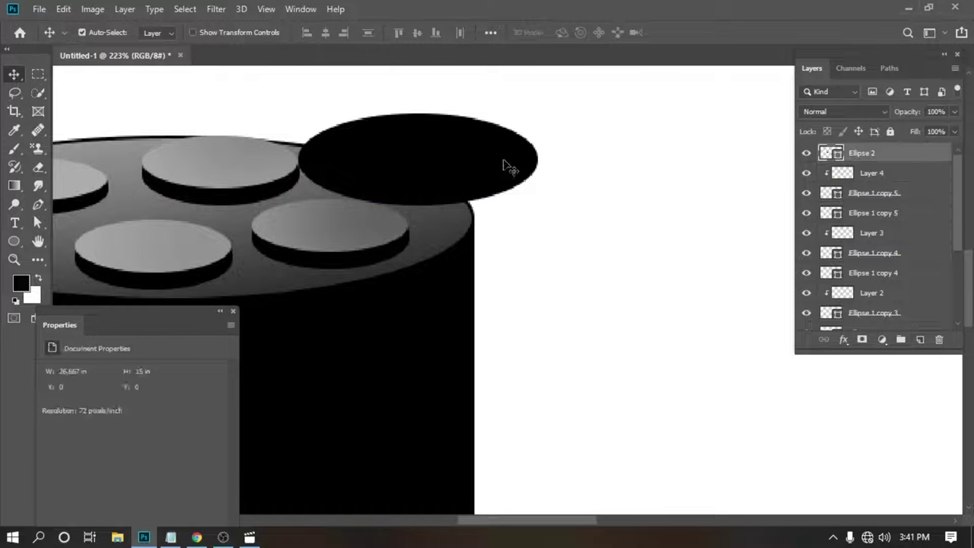
left_click(432, 173)
key("ctrl+t")
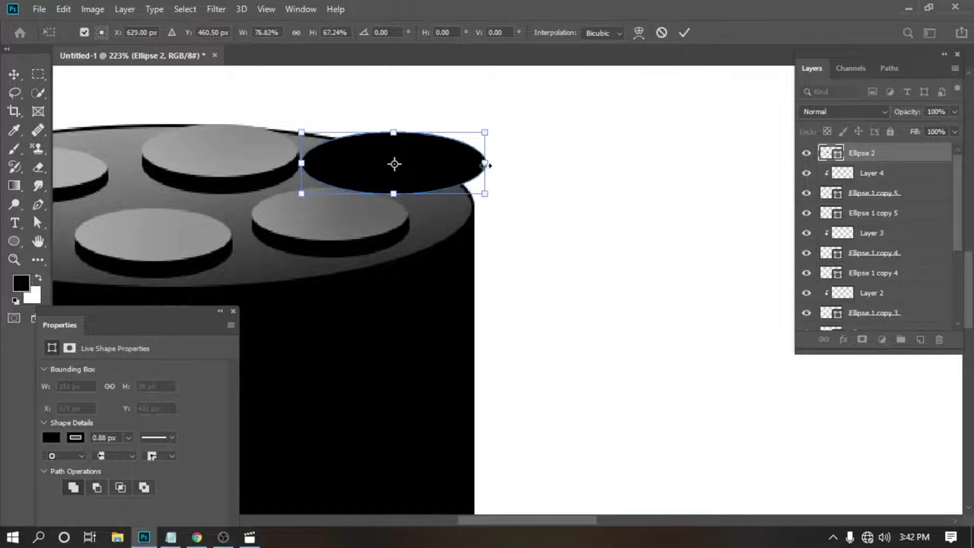
left_click_drag(540, 79, 559, 135)
key("Return")
Duplicate it as a grey copy lifted up to show a black edge, below the button layers.
key("ctrl+j")
key("u")
left_click(160, 32)
left_click(141, 114)
key("v")
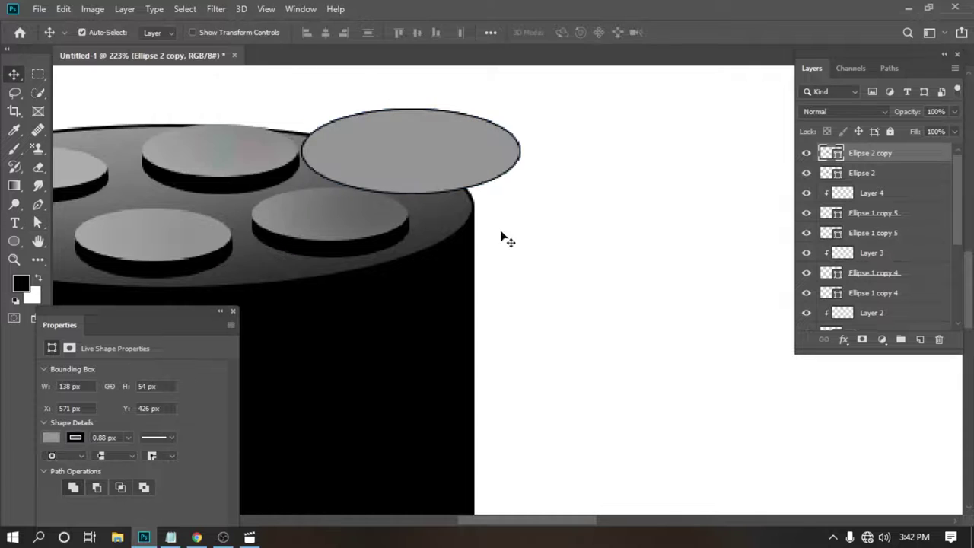
left_click_drag(465, 160, 464, 155)
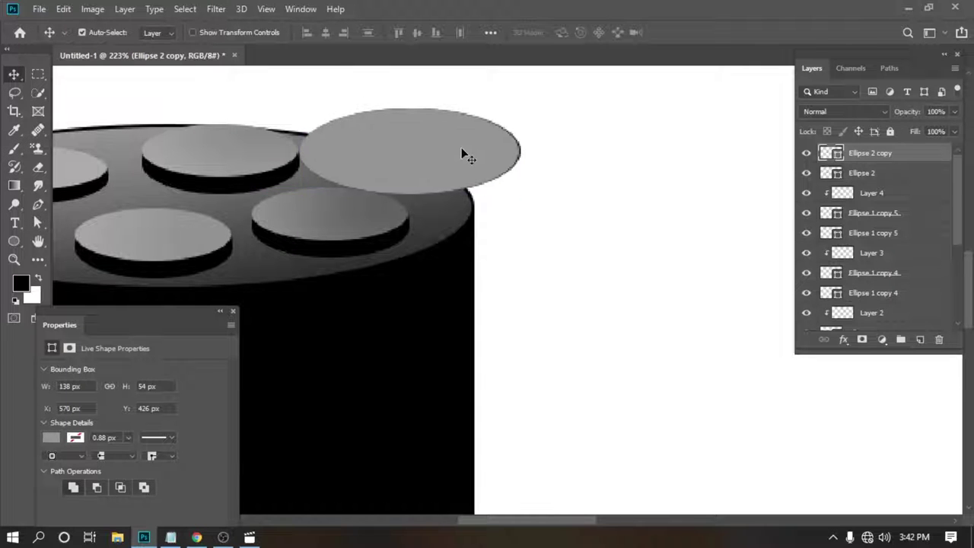
left_click_drag(886, 296, 887, 301)
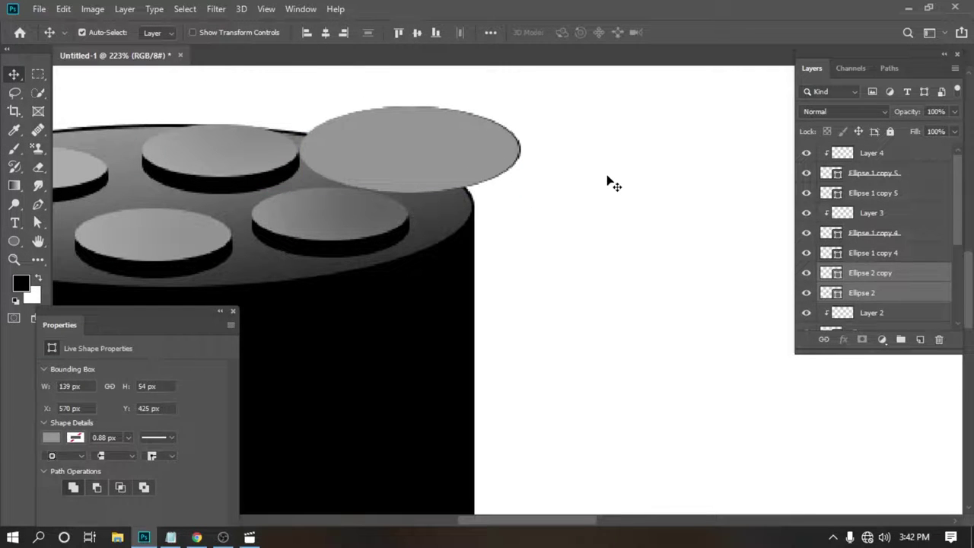
Select the grey disc layer and duplicate it in place for an inner ellipse.
left_click(432, 158)
key("ctrl+t")
key("Escape")
scroll(423, 294, "down", 3)
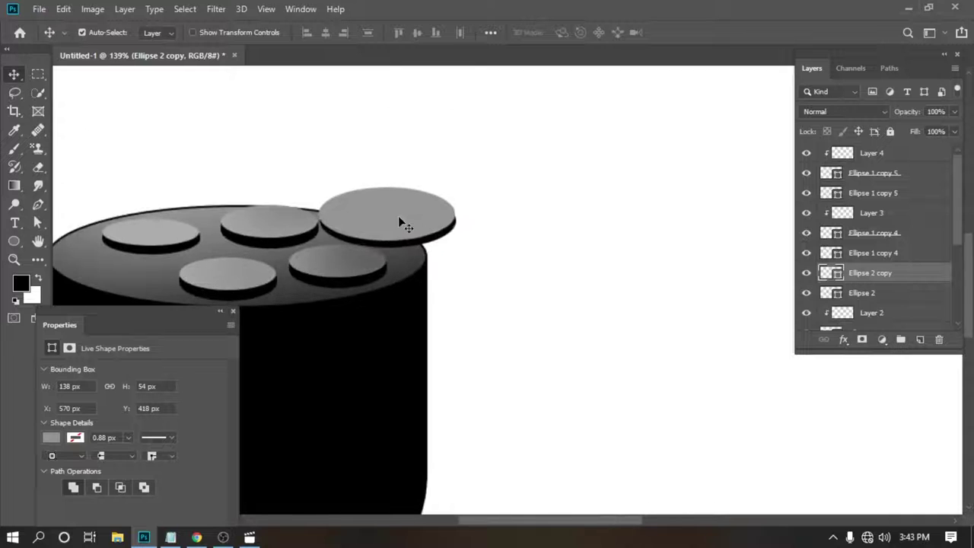
scroll(657, 310, "up", 1)
scroll(376, 235, "up", 2)
scroll(436, 198, "up", 1)
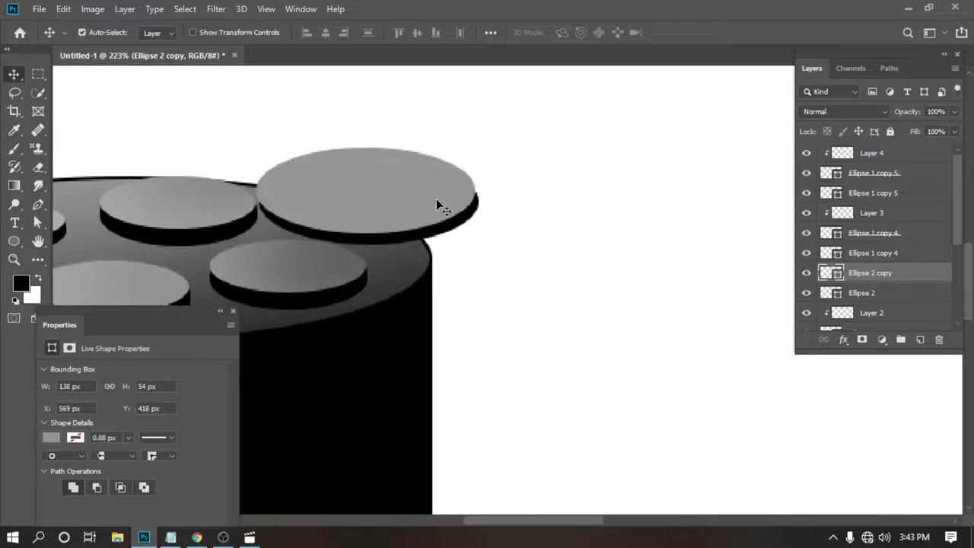
scroll(436, 199, "up", 1)
left_click_drag(463, 183, 465, 183)
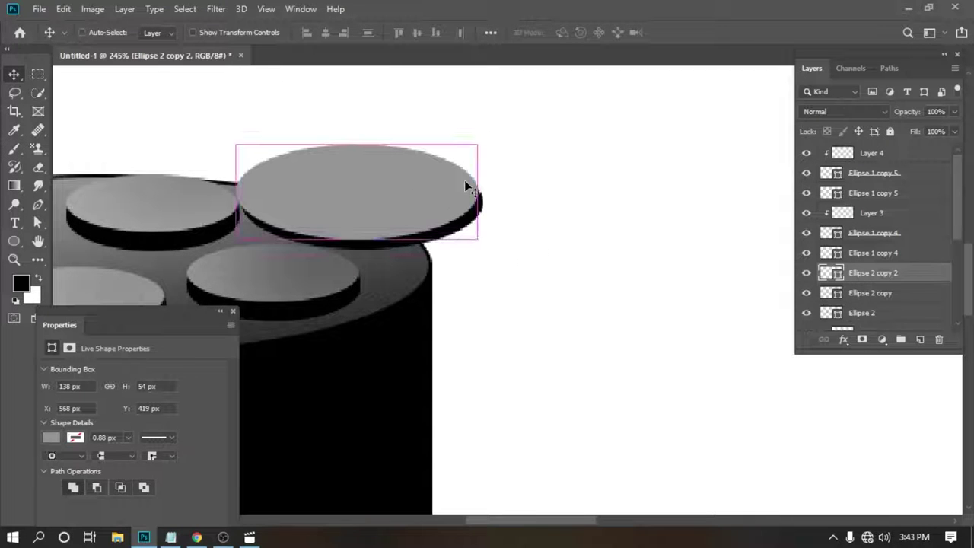
key("ctrl+t")
Shrink the disc copy around its centre and fill it black as the inner ring.
left_click_drag(477, 144, 444, 156)
key("Return")
key("a")
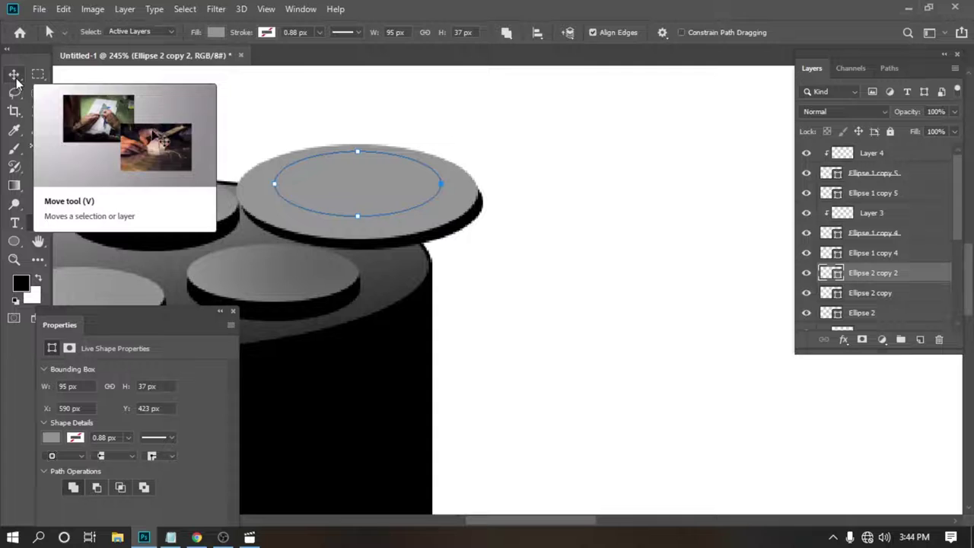
left_click(17, 81)
key("alt+BackSpace")
Duplicate the black ellipse as a smaller grey centre sitting inside the black ring.
key("a")
left_click(163, 32)
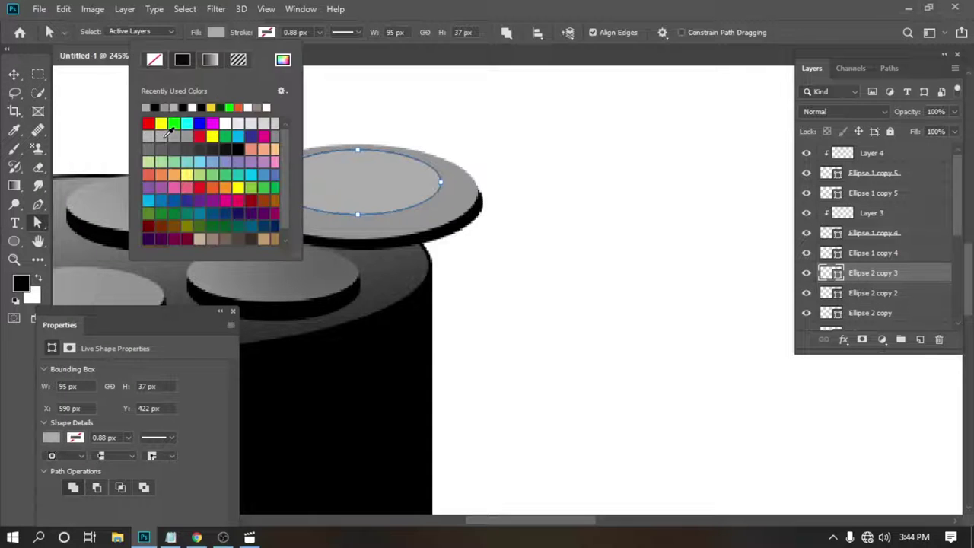
left_click(169, 107)
key("ctrl+alt+t")
left_click_drag(441, 215, 425, 207)
key("Return")
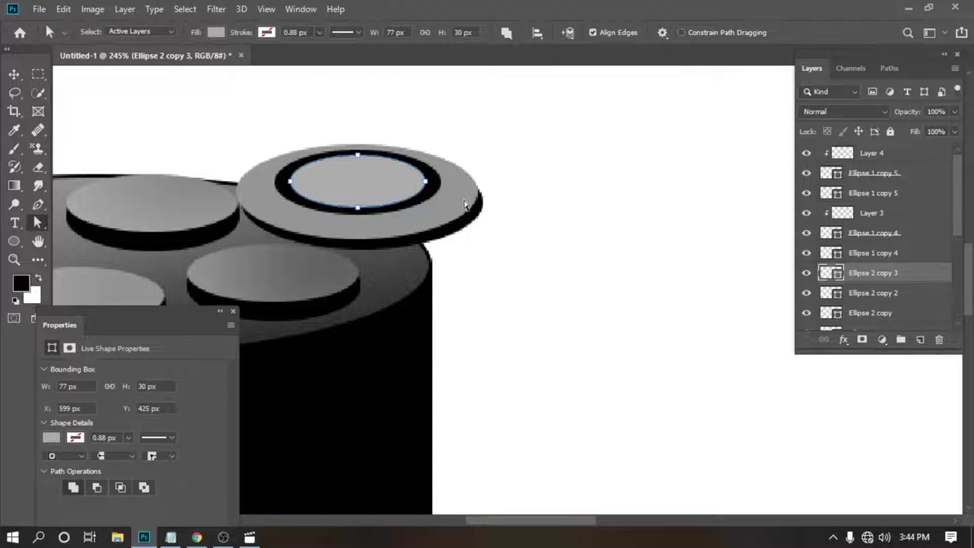
key("v")
key("ctrl+t")
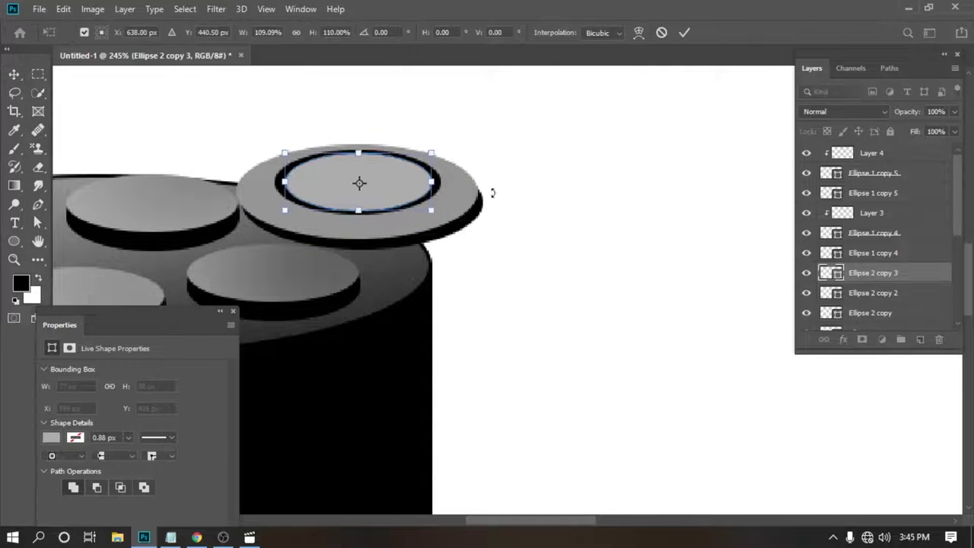
key("Return")
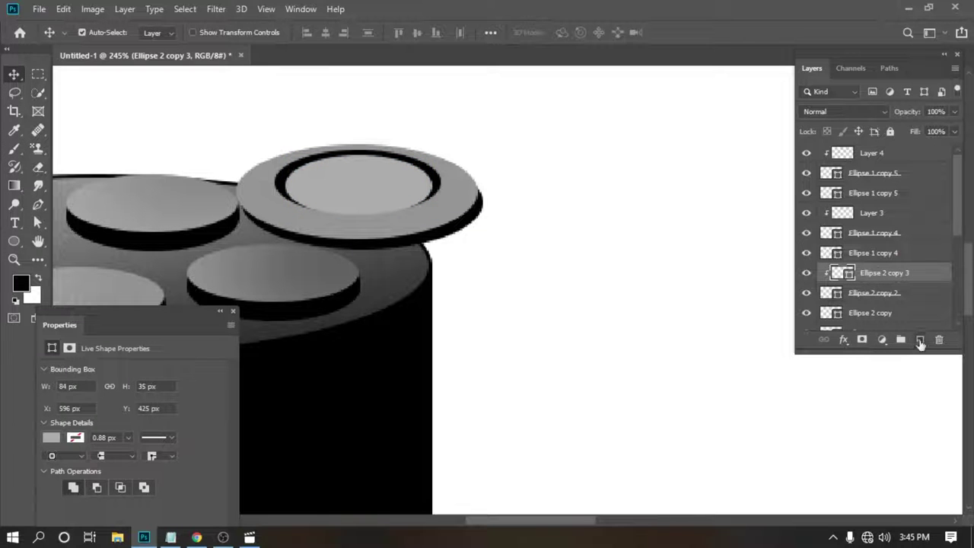
Add a layer mask to the grey centre and brush dark shading along its upper edge.
left_click(861, 339)
key("b")
scroll(278, 191, "up", 2)
scroll(295, 179, "up", 3)
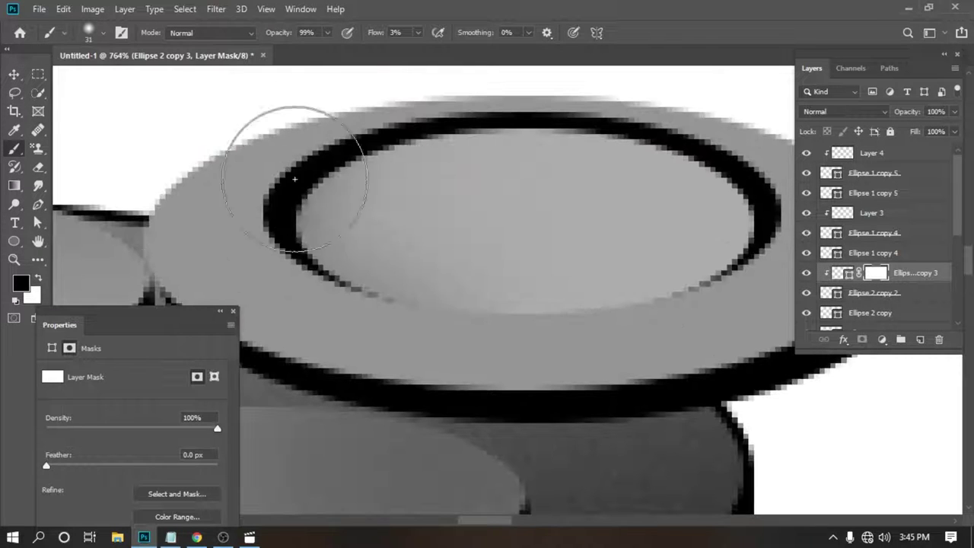
left_click_drag(369, 217, 718, 217)
scroll(417, 296, "down", 10)
scroll(417, 296, "up", 8)
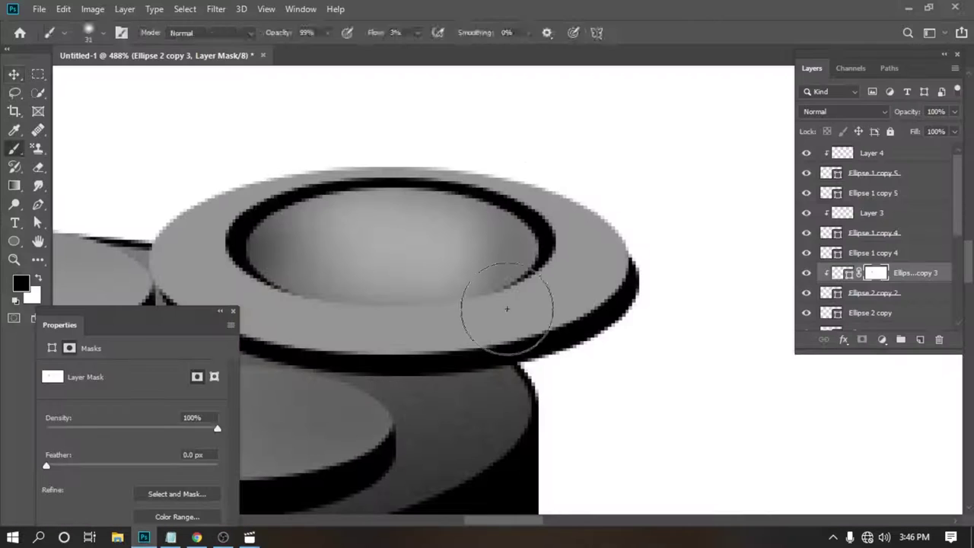
key("u")
left_click(843, 272)
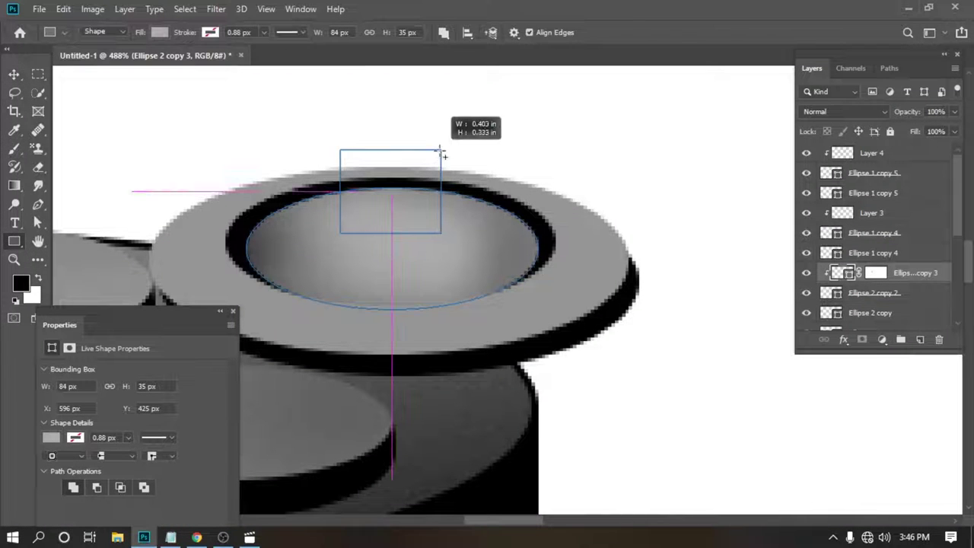
Draw a 37 × 36 px rounded shaft (16 px corners) on the dish and fill it black.
left_click_drag(440, 149, 446, 107)
left_click(920, 339)
left_click_drag(332, 132, 460, 256)
key("a")
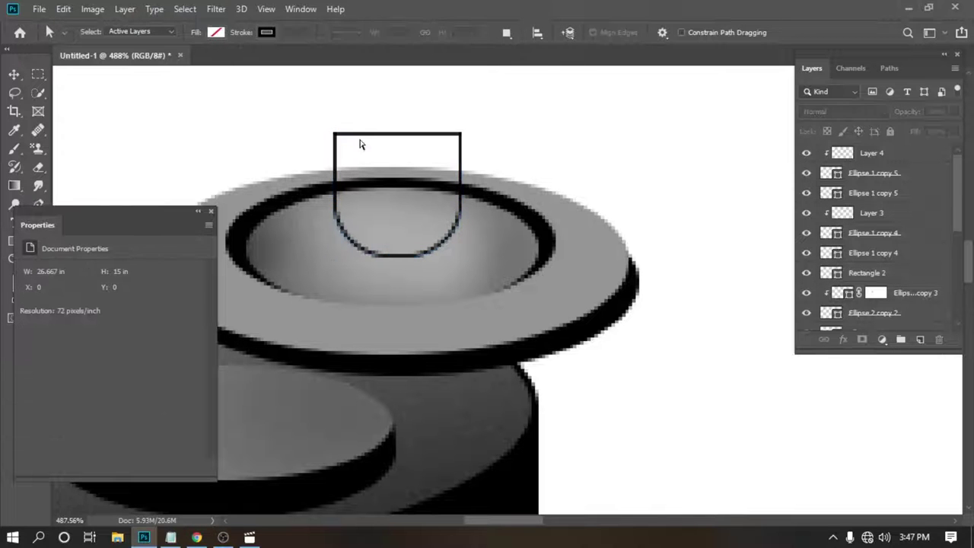
left_click(216, 32)
left_click(146, 107)
key("v")
Add a clipped Layer 5 and paint soft dark shading around the shaft base at 11 px, 8% flow.
key("a")
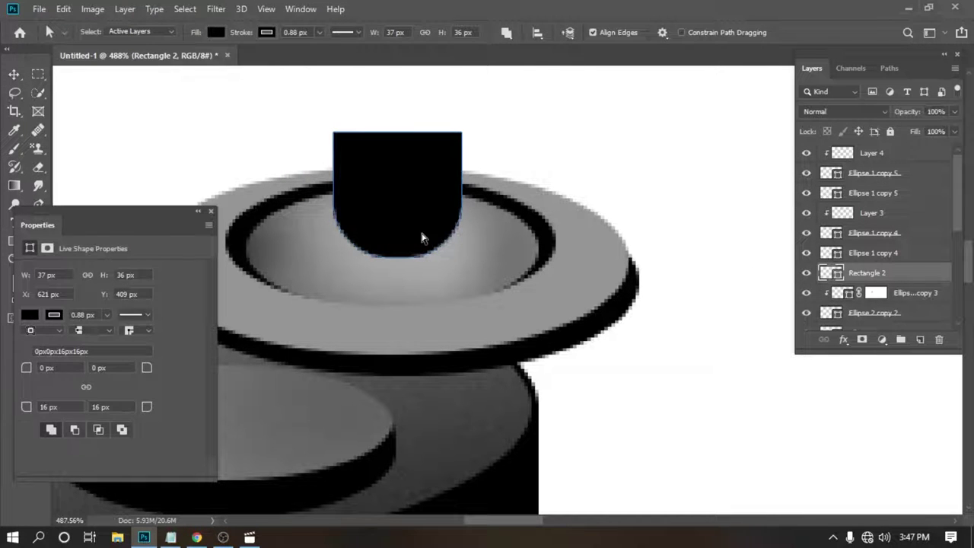
key("ctrl+shift+alt+n")
key("ctrl+alt+g")
key("b")
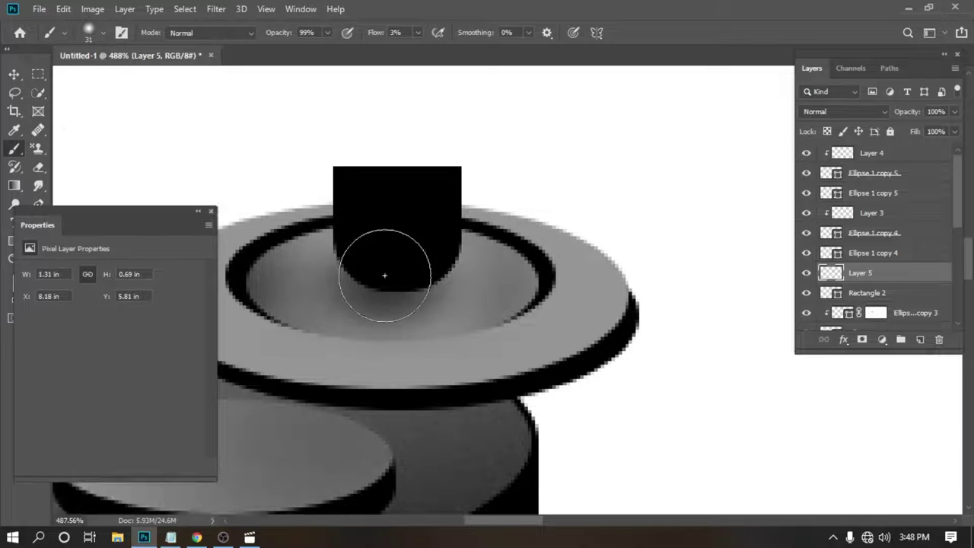
scroll(385, 276, "up", 5)
left_click_drag(468, 309, 445, 310)
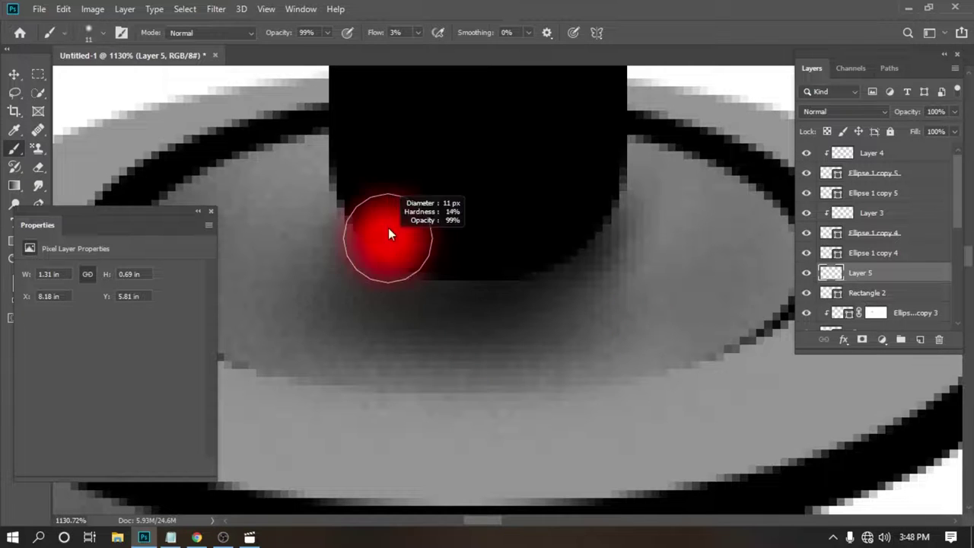
left_click_drag(392, 228, 446, 272)
key("shift+0")
key("shift+8")
mouse_move(540, 256)
left_mouse_down()
mouse_move(345, 292)
mouse_move(576, 306)
mouse_move(496, 342)
mouse_move(446, 270)
left_mouse_up()
Review the shaft and shading layers, leaving the shaft shape layer selected.
scroll(669, 267, "down", 1)
scroll(668, 267, "down", 1)
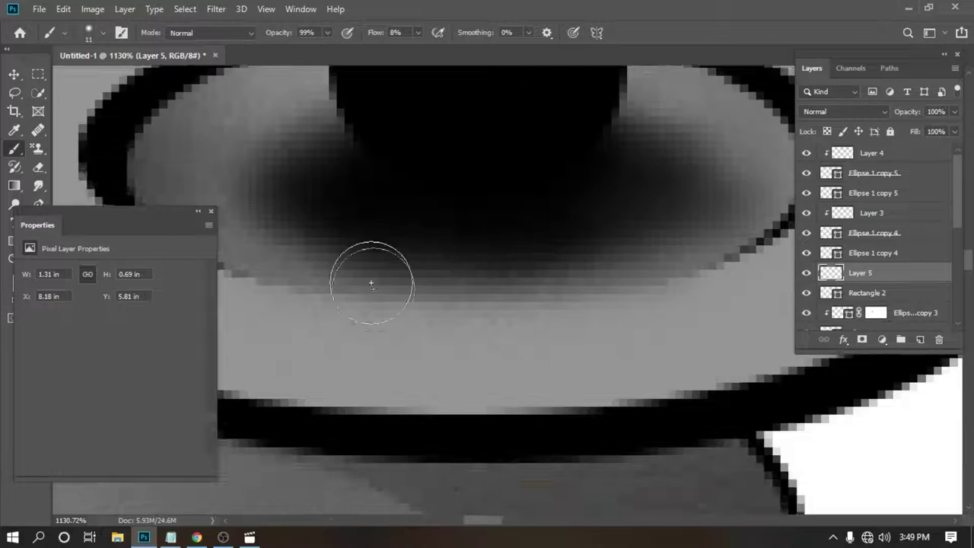
scroll(370, 282, "down", 2)
key("v")
left_click(387, 191)
scroll(387, 191, "down", 3)
scroll(387, 257, "up", 4)
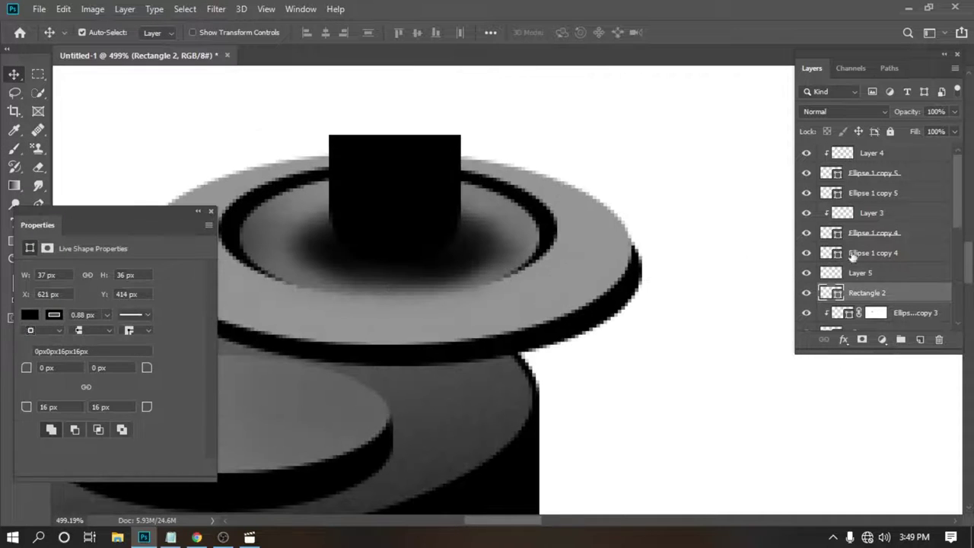
left_click(860, 273)
scroll(386, 270, "up", 1)
left_click(419, 169)
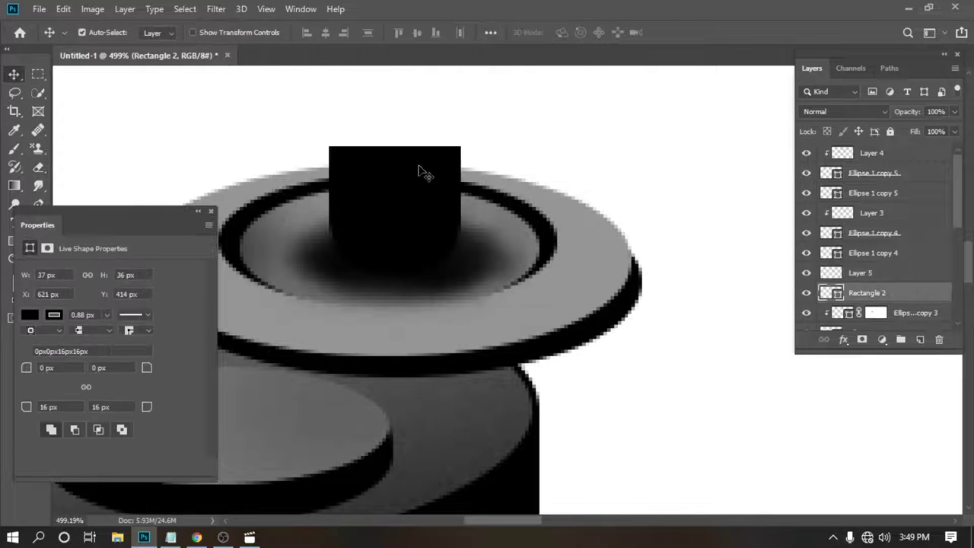
Draw an oval across the top of the shaft and fill it white.
right_click(14, 240)
left_click(46, 263)
left_click_drag(331, 147, 460, 195)
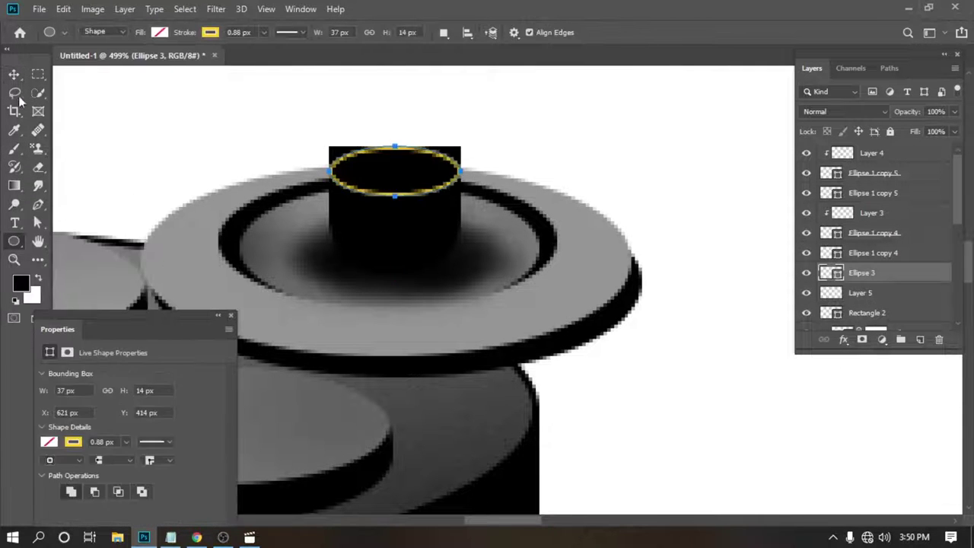
key("v")
key("u")
left_click(208, 32)
left_click(160, 106)
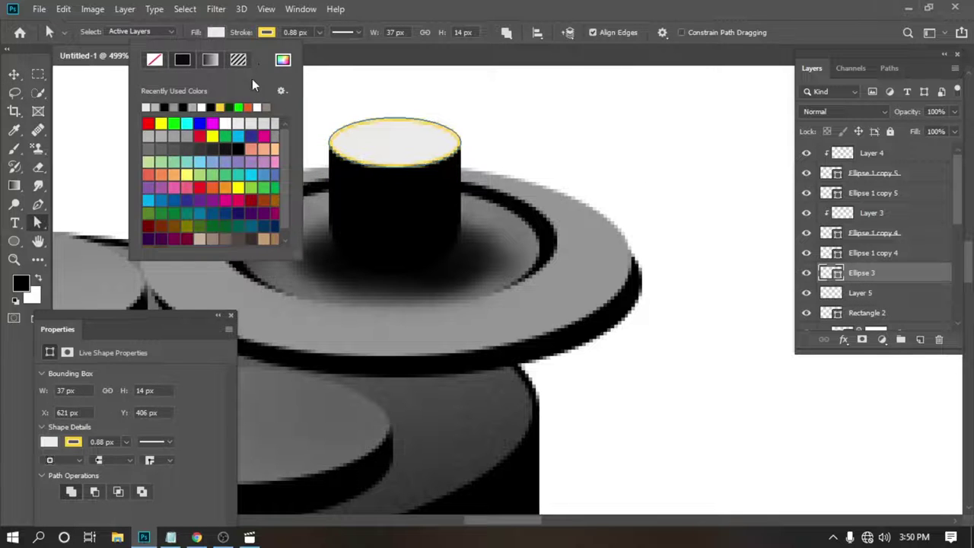
key("Return")
Add clipped Layer 6 above the oval and paint grey shading across it.
scroll(340, 154, "up", 2)
left_click(340, 154)
key("ctrl+shift+alt+n")
key("ctrl+alt+g")
key("b")
mouse_move(319, 190)
left_mouse_down()
mouse_move(479, 208)
mouse_move(639, 197)
left_mouse_up()
scroll(457, 196, "up", 1)
left_click_drag(279, 193, 633, 220)
Set the shading brush to 3% flow and 9 px size.
scroll(416, 204, "up", 1)
key("shift+0")
key("shift+3")
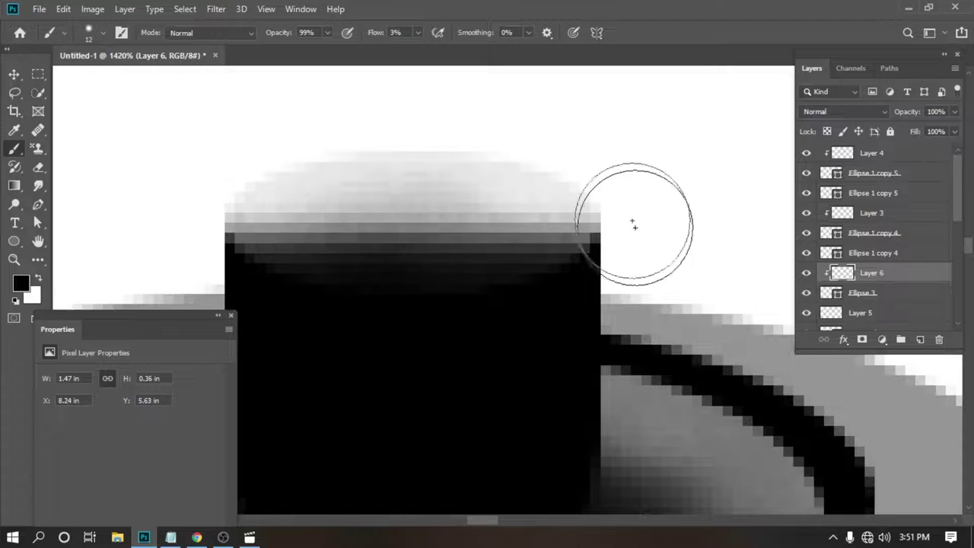
scroll(410, 275, "down", 4)
scroll(410, 275, "up", 5)
right_click(466, 274, "alt")
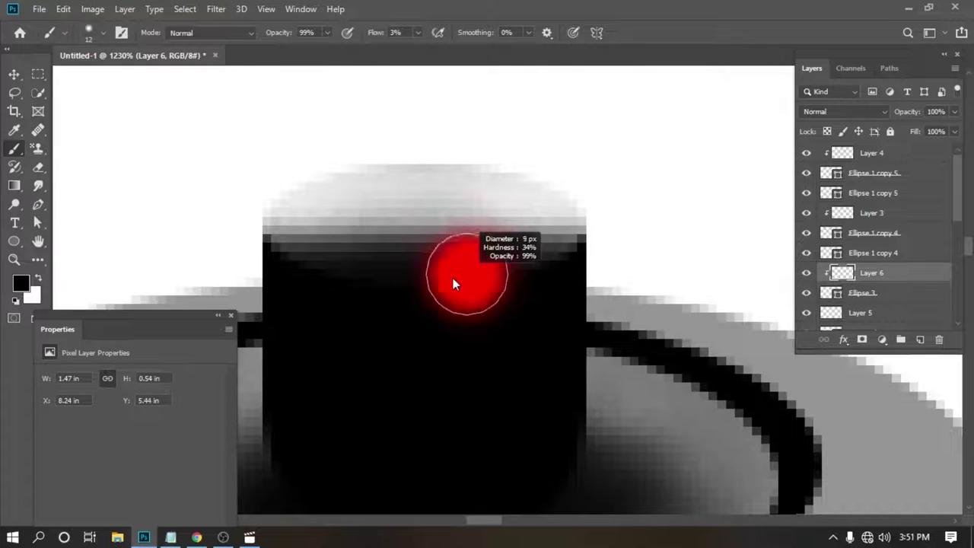
scroll(581, 262, "down", 2)
Enlarge the oval cap to about 143.5% with Free Transform.
left_click(862, 293)
key("ctrl+t")
left_click_drag(446, 387, 455, 340)
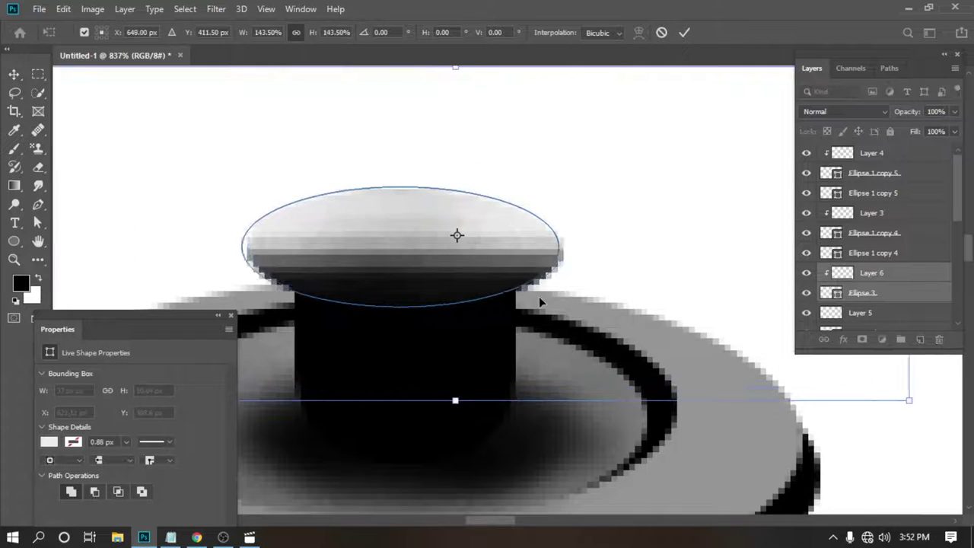
key("Return")
scroll(459, 347, "down", 2)
scroll(380, 239, "up", 2)
Set the brush to paint white at 14 px on the shading layer.
key("b")
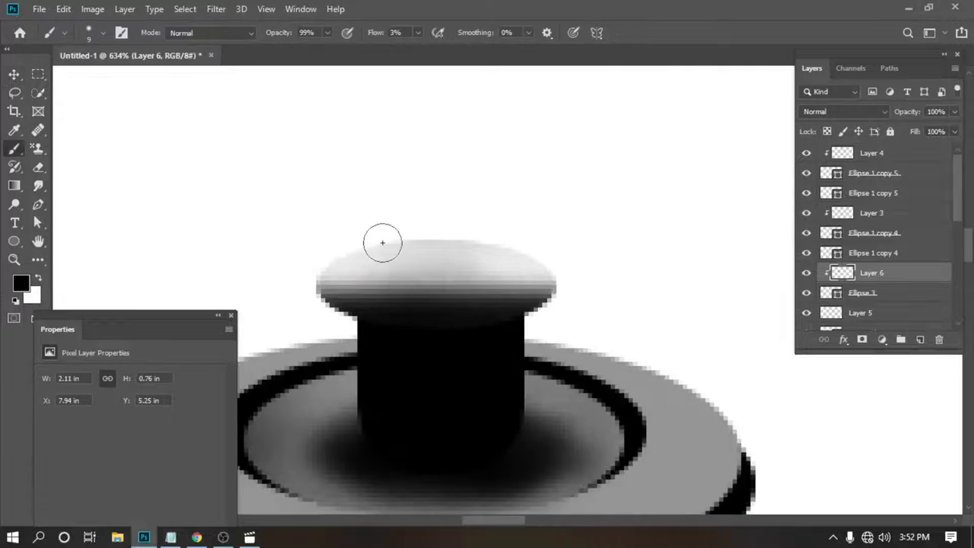
key("x")
scroll(320, 302, "up", 1)
scroll(457, 323, "up", 1)
right_click(322, 316, "alt")
scroll(504, 344, "down", 5)
scroll(432, 335, "down", 1)
scroll(431, 334, "up", 3)
Enlarge the knob top slightly further, then return to brushing the shading layer.
left_click(862, 292)
key("v")
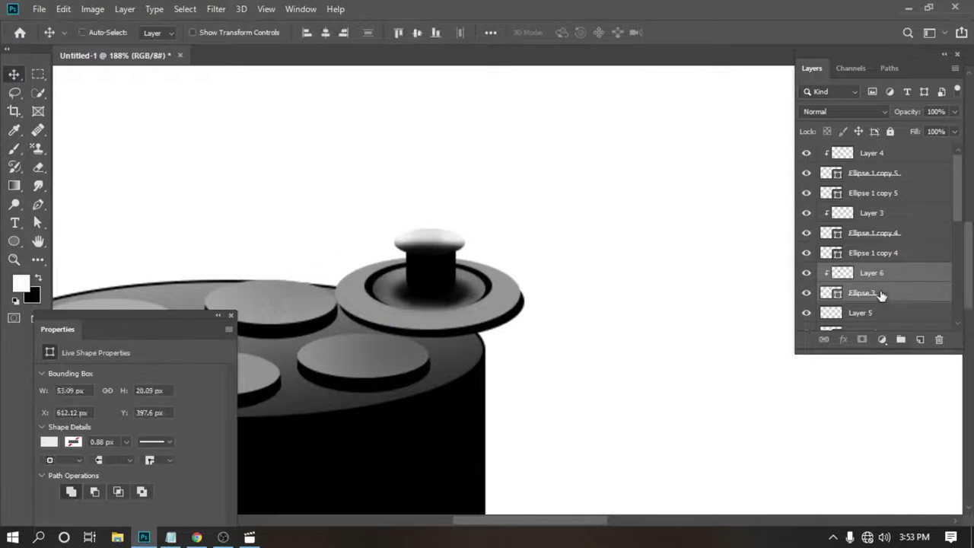
key("ctrl+t")
key("Return")
scroll(659, 252, "up", 2)
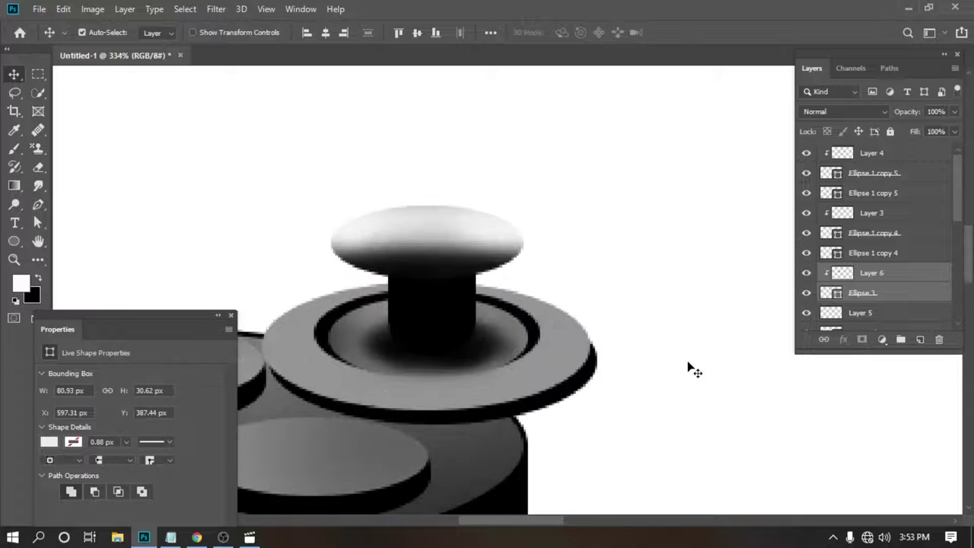
scroll(502, 287, "up", 1)
left_click(452, 251)
key("b")
key("x")
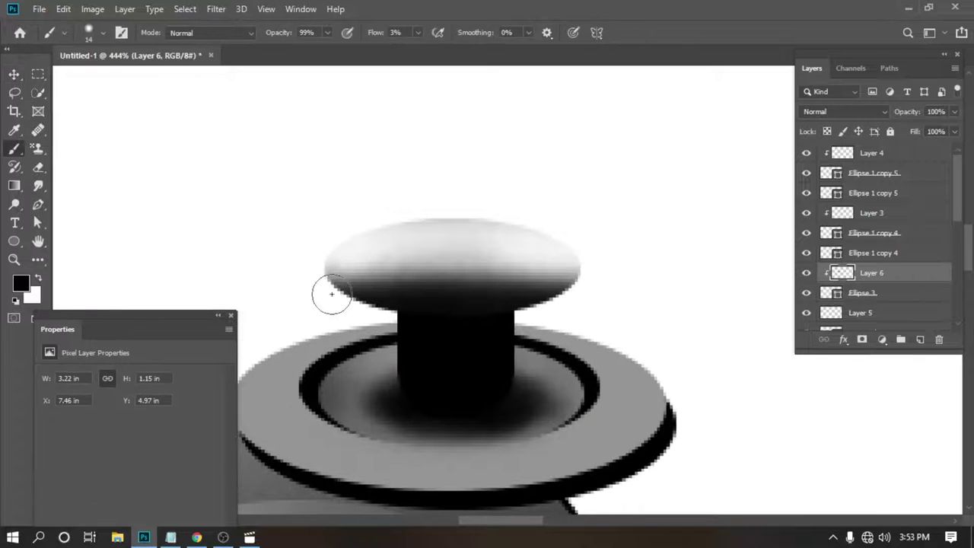
scroll(383, 340, "down", 5)
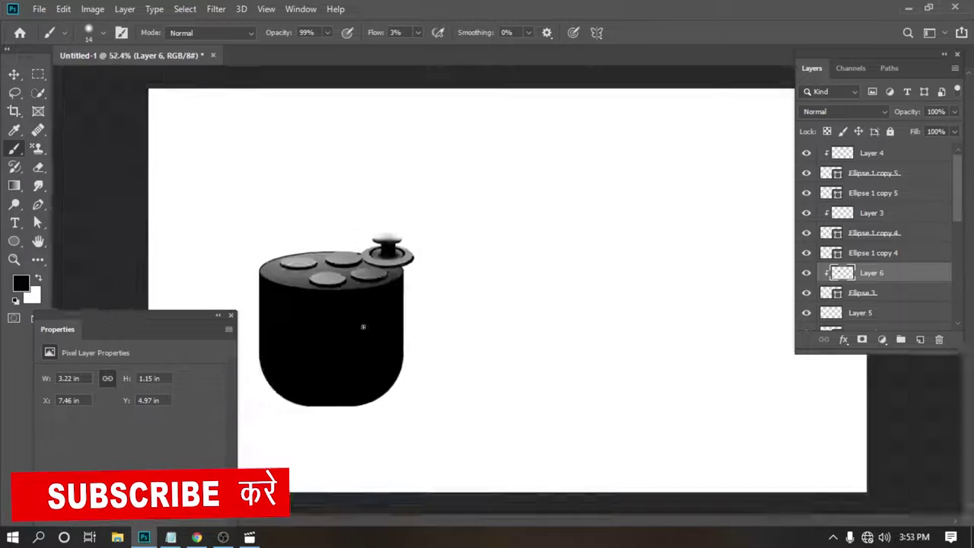
key("v")
left_click(435, 241)
scroll(335, 274, "down", 1)
scroll(287, 315, "down", 1)
scroll(245, 293, "up", 1)
left_click(429, 239)
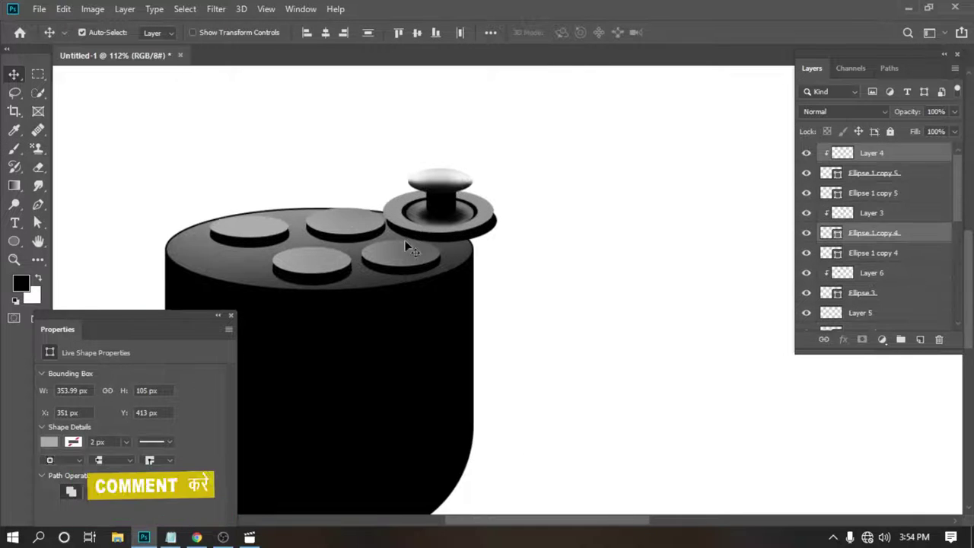
left_click(887, 192)
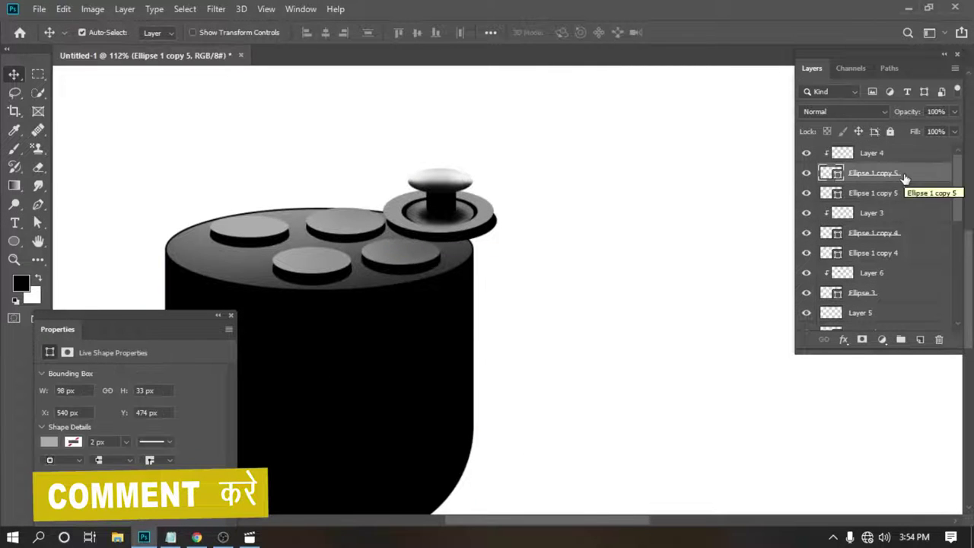
scroll(883, 251, "down", 3)
left_click(885, 320)
key("ctrl+minus")
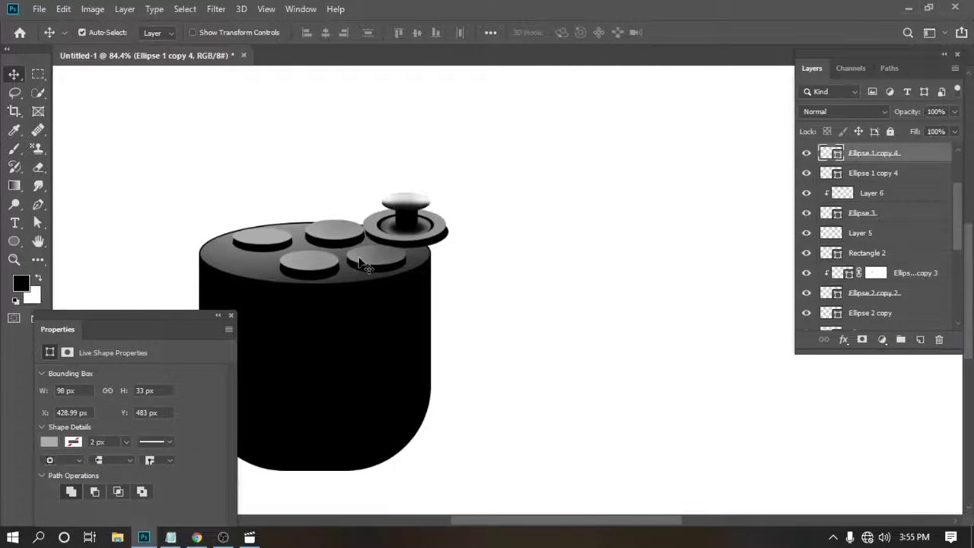
left_click(873, 321)
left_click(769, 283)
scroll(402, 306, "down", 5)
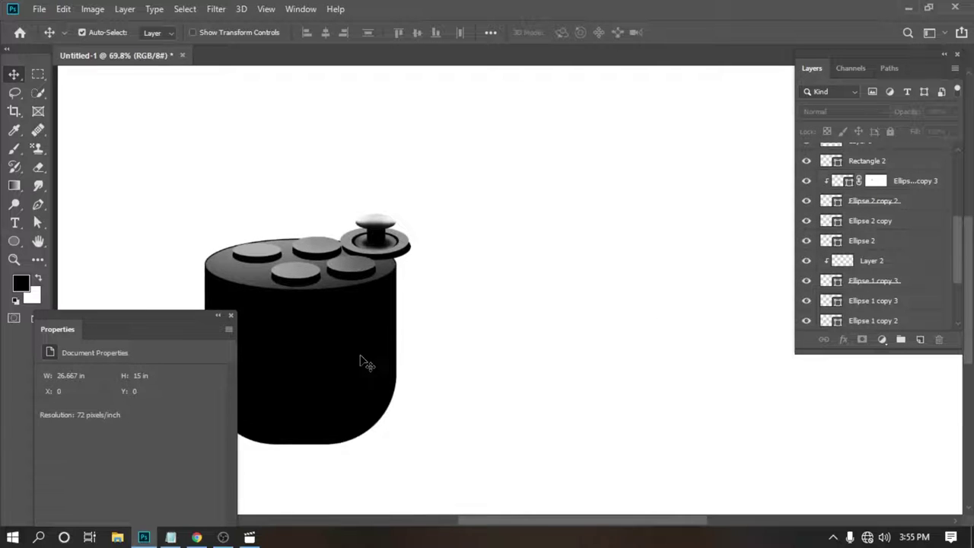
left_click(402, 306)
Draw a wide light-grey Rectangle 3 on the controller front with rounded bottom corners.
left_click(920, 339)
key("u")
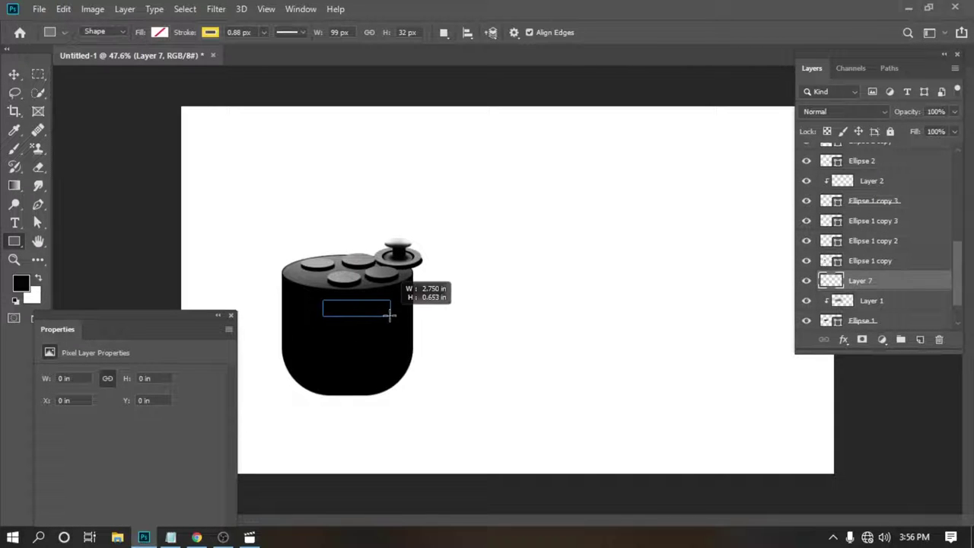
mouse_move(373, 319)
left_mouse_down()
mouse_move(395, 317)
mouse_move(357, 308)
left_mouse_up()
left_click(159, 32)
key("a")
scroll(311, 348, "up", 5)
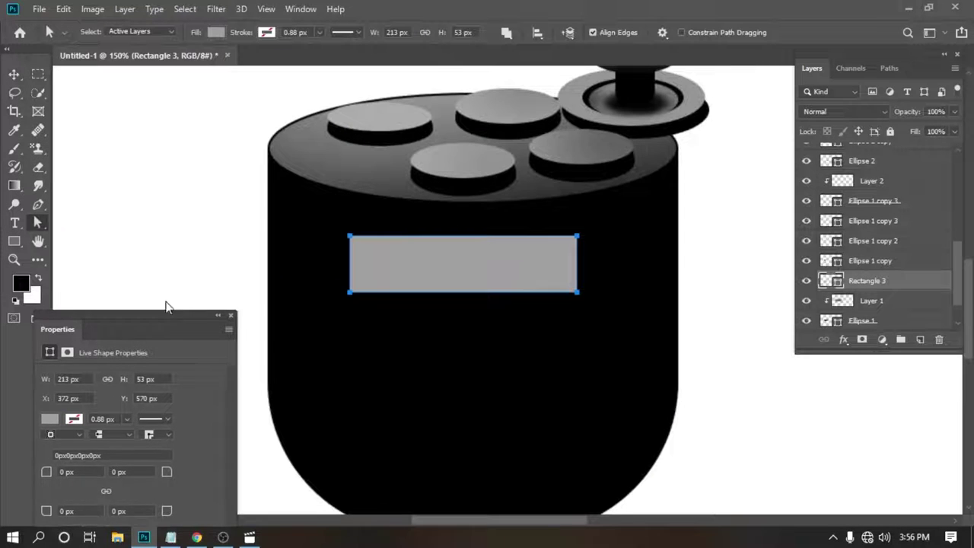
left_click(137, 420)
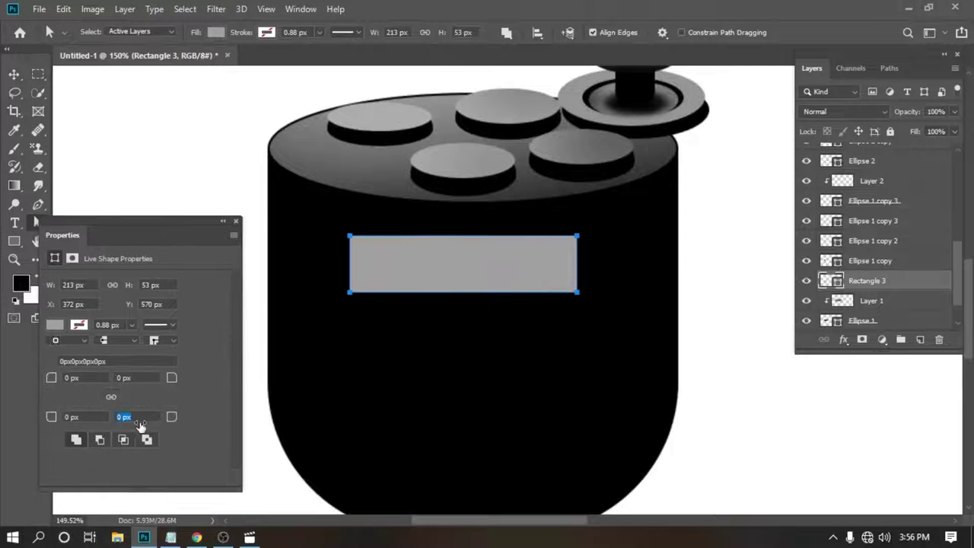
Edit the panel's anchors to widen its top and curve the bottom edge downward.
left_click(376, 244)
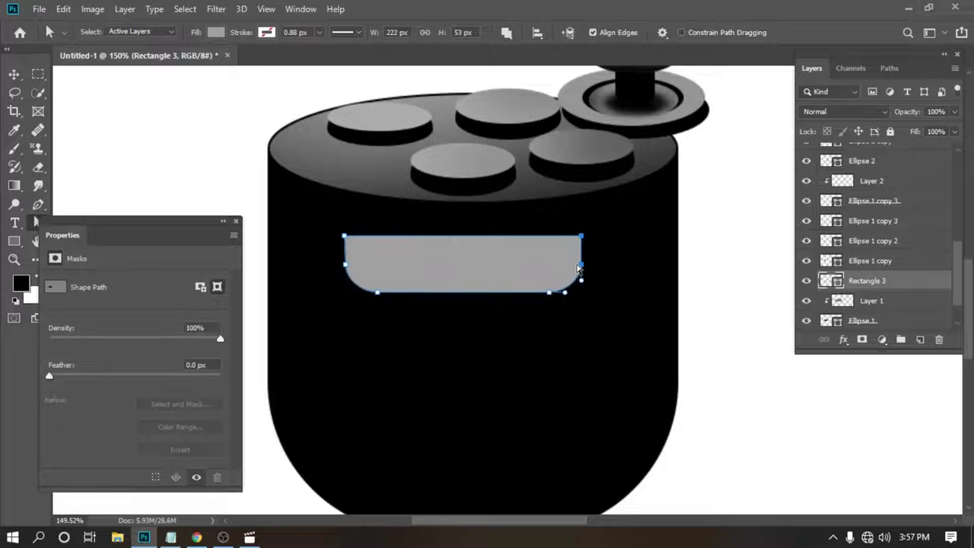
key("Left")
key("Left")
key("Left")
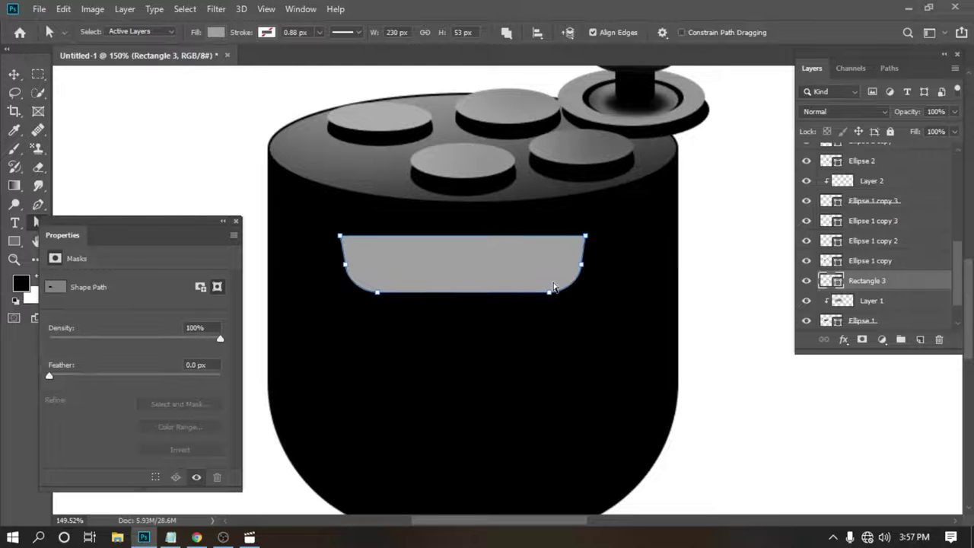
scroll(347, 284, "up", 2)
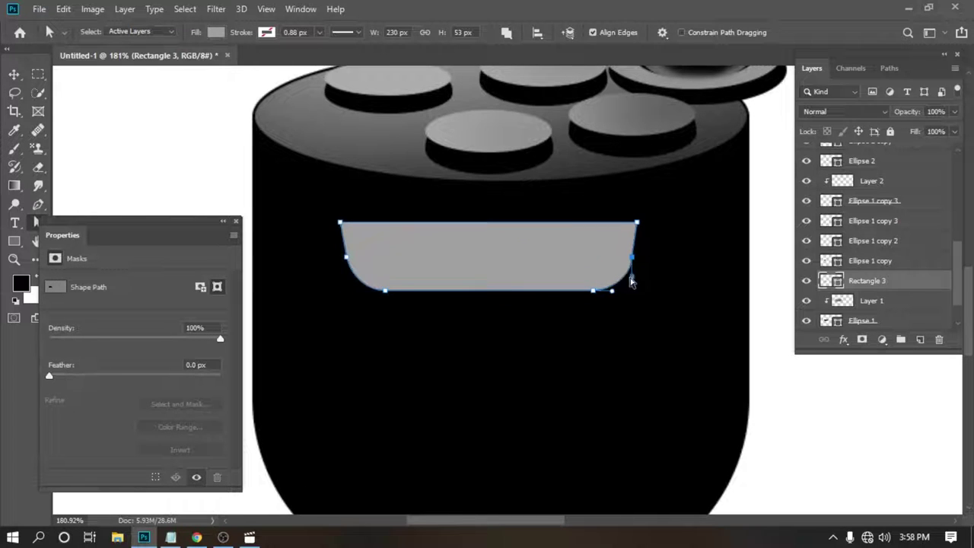
left_click_drag(479, 291, 479, 307)
key("v")
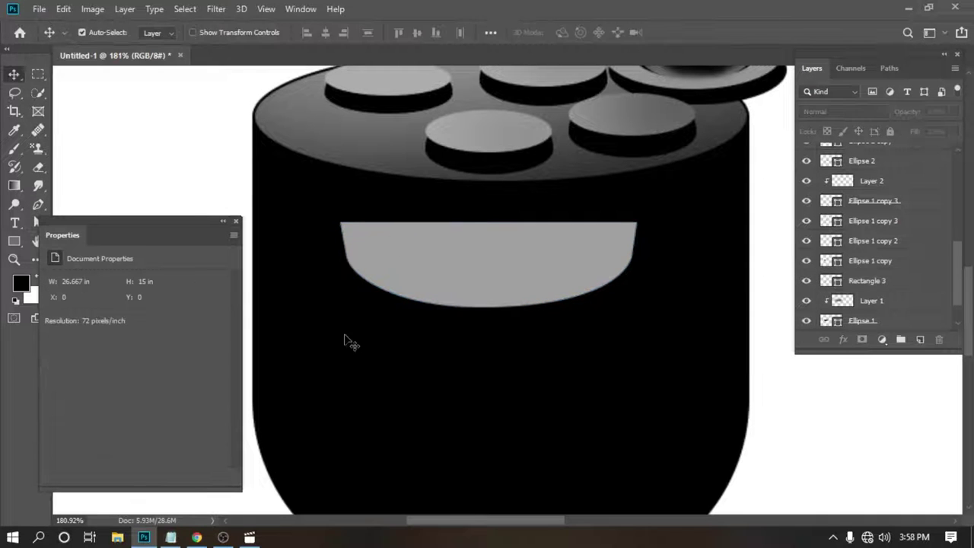
left_click(491, 281)
Add a layer clipped to the grey panel and paint soft black strokes across its top.
key("a")
key("v")
key("ctrl+alt+shift+n")
key("ctrl+alt+g")
key("b")
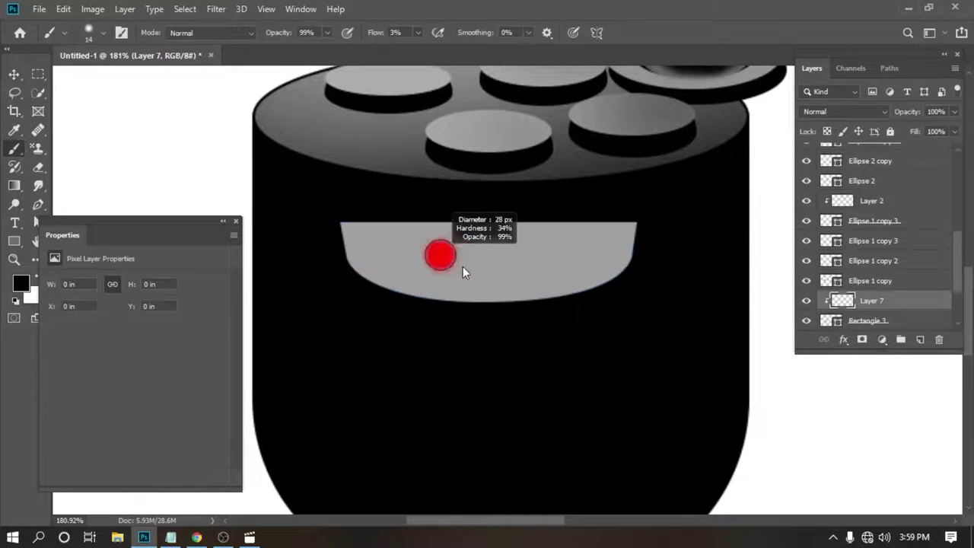
left_click_drag(314, 204, 570, 179)
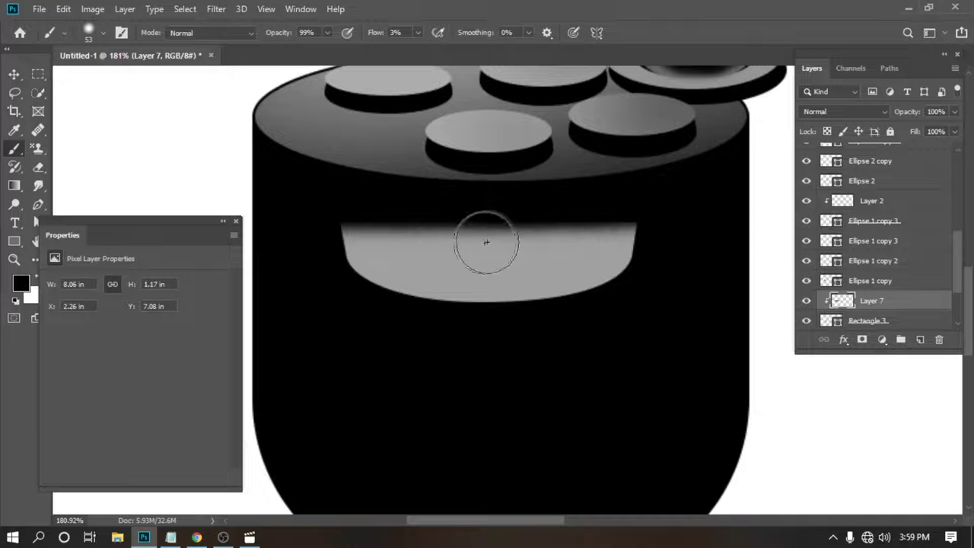
left_click_drag(384, 276, 631, 274)
mouse_move(414, 217)
left_mouse_down()
mouse_move(624, 228)
mouse_move(624, 251)
left_mouse_up()
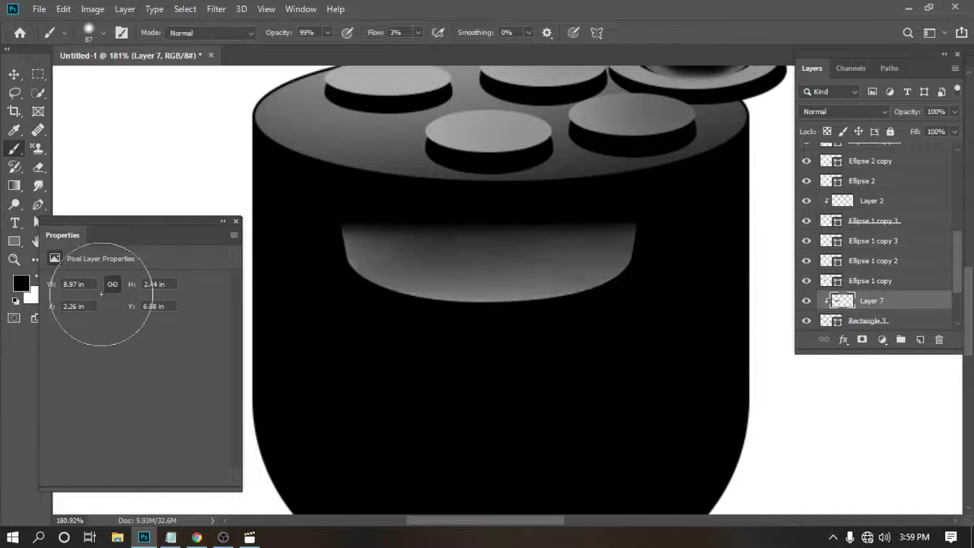
Dim the grey panel with a faint stroke, then draw a rectangle below the controller body.
scroll(431, 263, "down", 1)
scroll(373, 228, "up", 3)
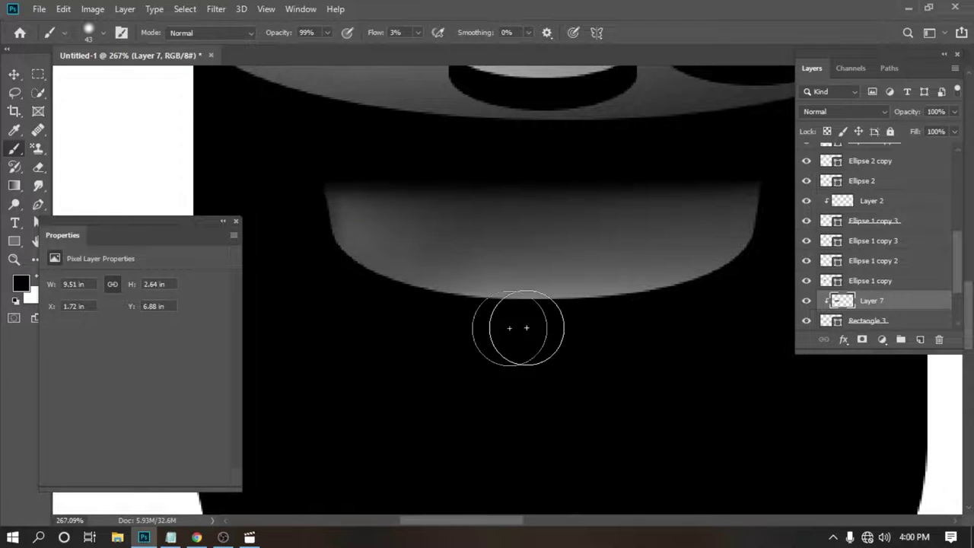
left_click_drag(663, 311, 471, 326)
scroll(443, 387, "down", 3)
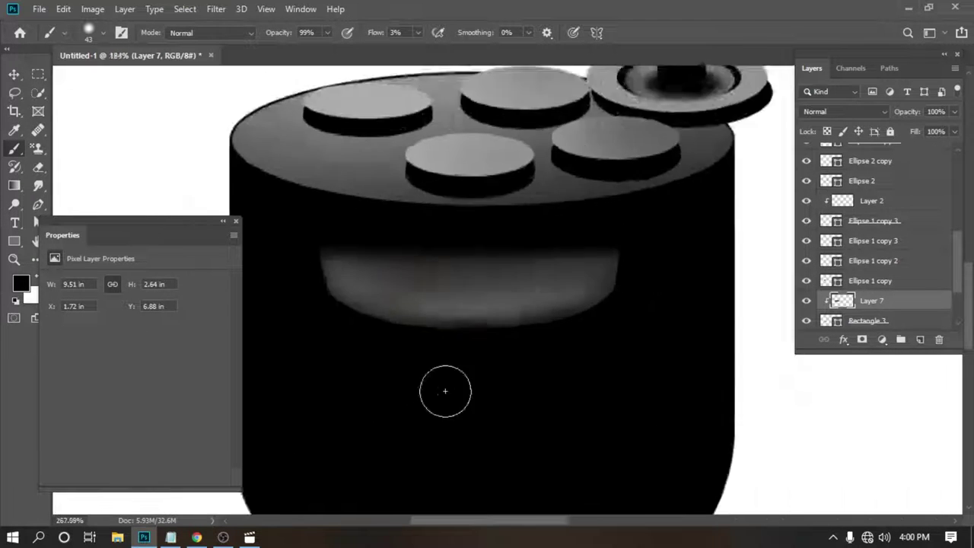
scroll(500, 319, "up", 3)
scroll(413, 225, "down", 3)
scroll(413, 225, "down", 2)
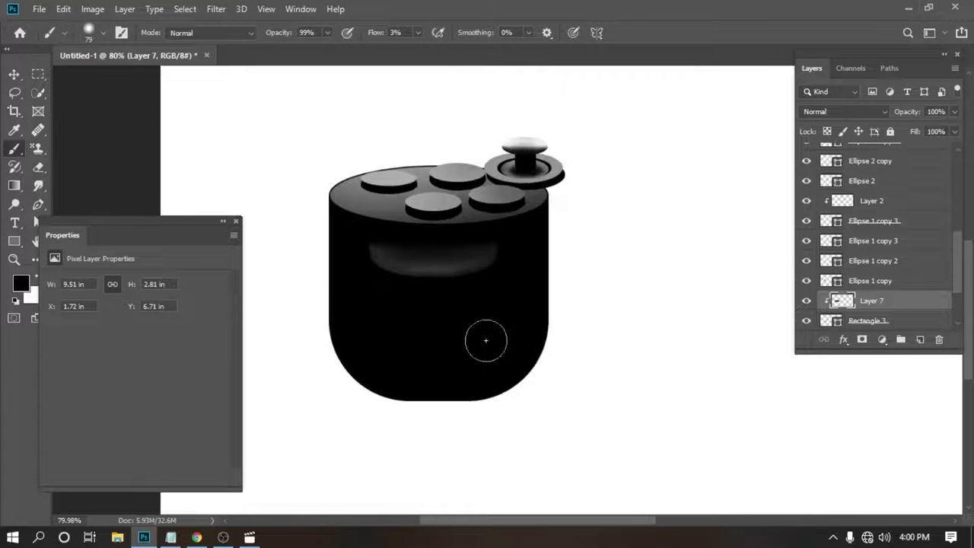
left_click_drag(383, 293, 488, 437)
Give the new rectangle a black fill and no stroke.
left_click(210, 32)
left_click(148, 59)
left_click(159, 32)
left_click(110, 133)
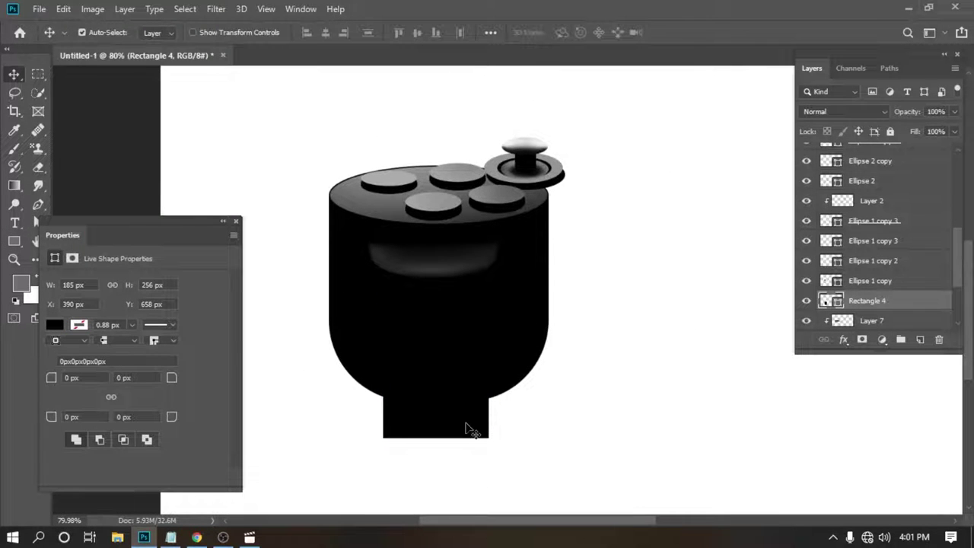
Add a layer clipped to the grip and paint a soft highlight down the body.
key("ctrl+shift+alt+n")
key("ctrl+alt+g")
key("b")
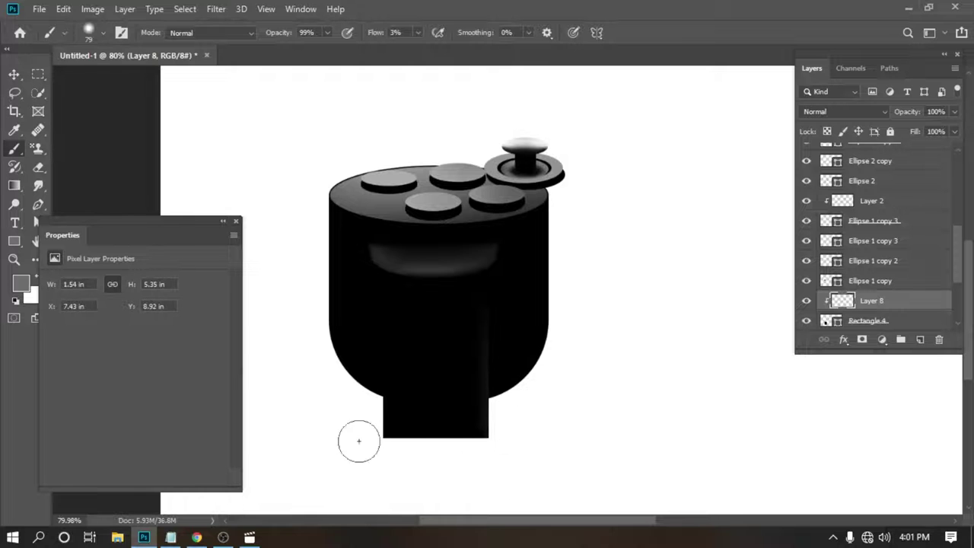
left_click_drag(521, 400, 427, 370)
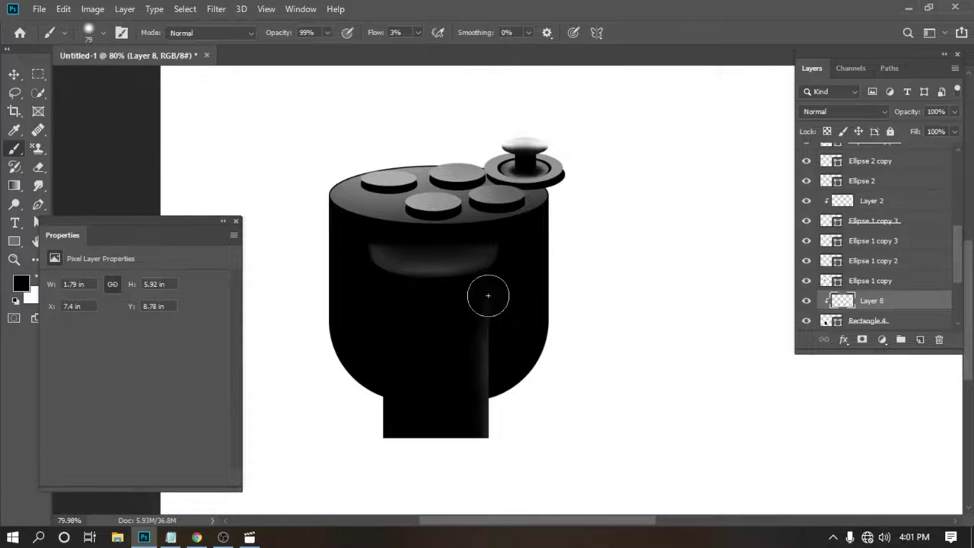
scroll(481, 390, "down", 2)
scroll(403, 413, "up", 1)
scroll(388, 383, "down", 2)
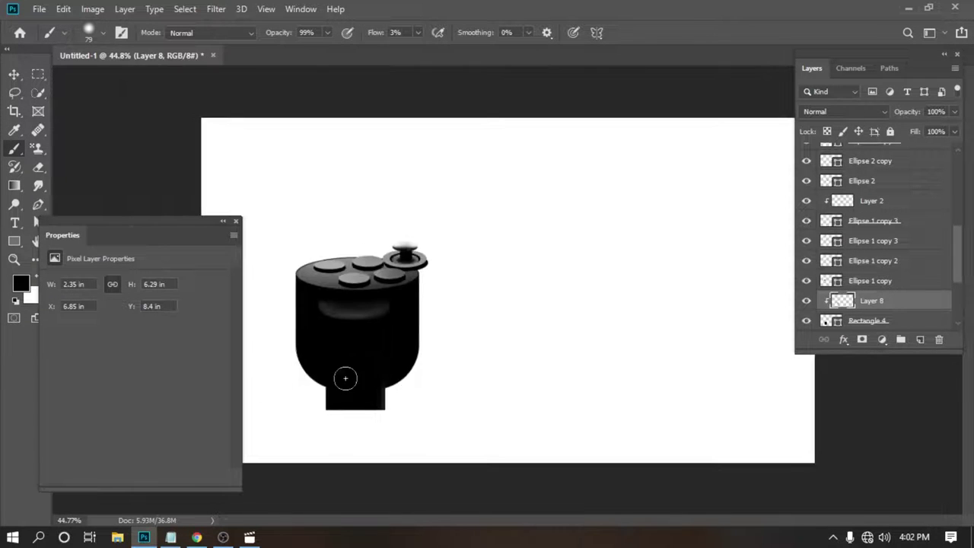
scroll(342, 380, "down", 2)
Select Layer 1 and add a new empty layer above it.
key("v")
left_click(478, 365)
scroll(386, 358, "up", 1)
left_click(871, 280)
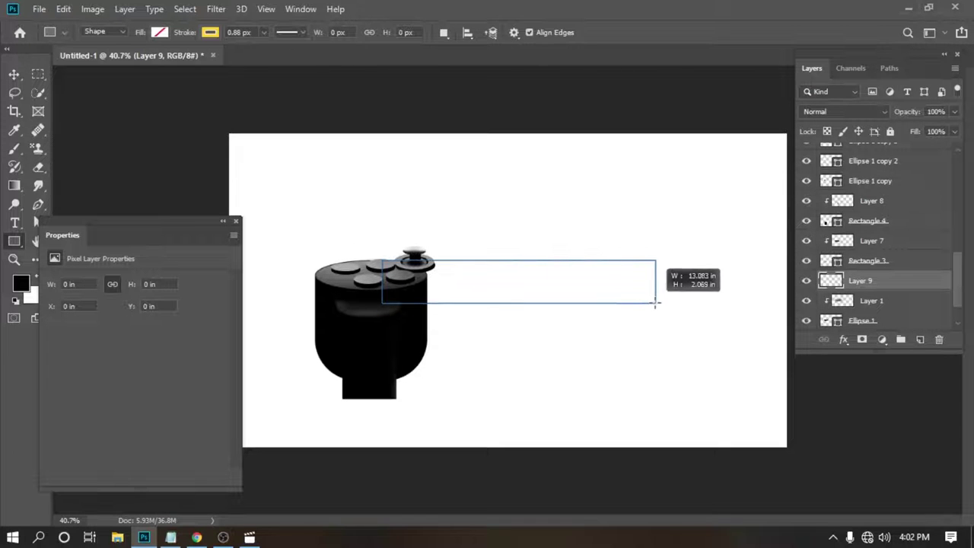
Draw a long black bar extending right from the body and trim its height slightly.
left_click_drag(654, 302, 655, 302)
key("a")
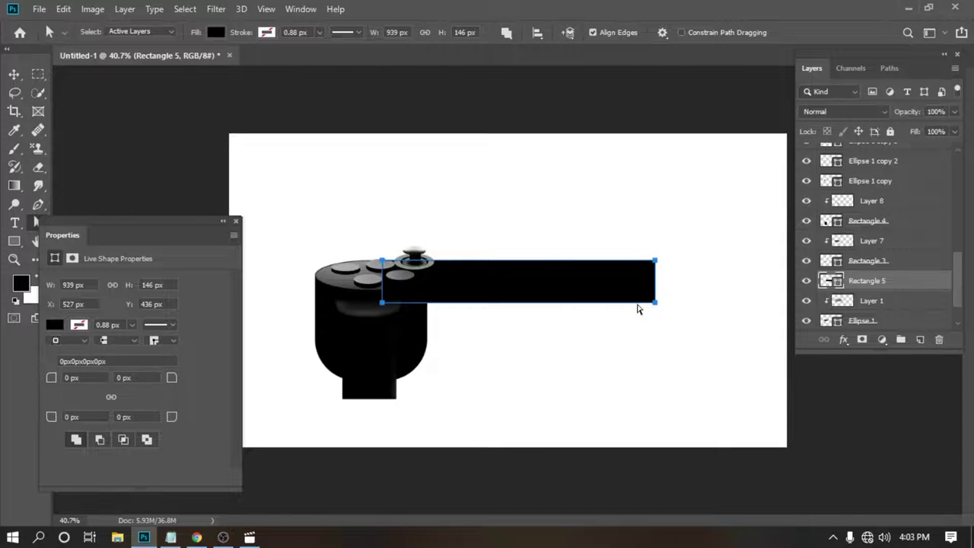
key("ctrl+t")
scroll(509, 294, "up", 1)
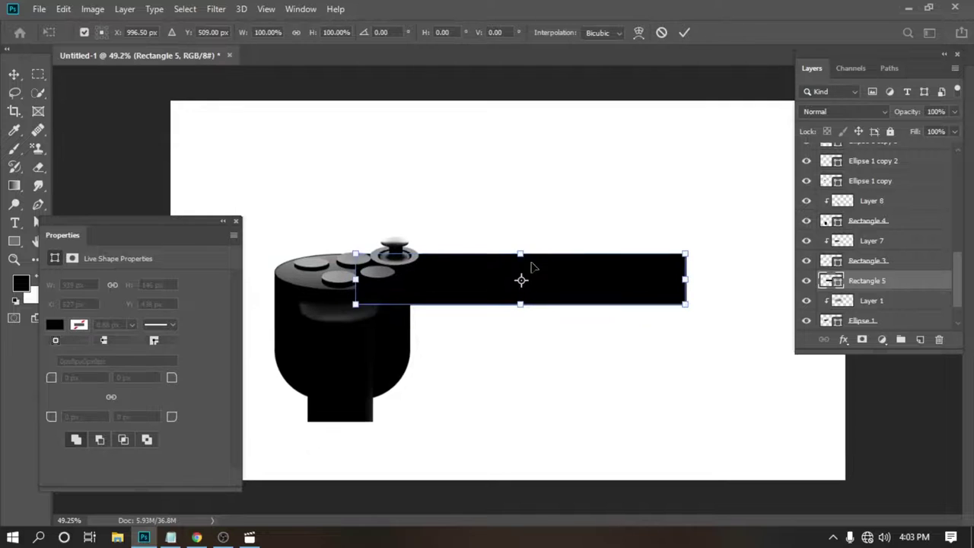
left_click_drag(522, 267, 521, 259)
key("Return")
Paint a white soft-brush gradient along the bar on a clipped Layer 9.
key("ctrl+shift+alt+n")
key("ctrl+alt+g")
key("b")
key("x")
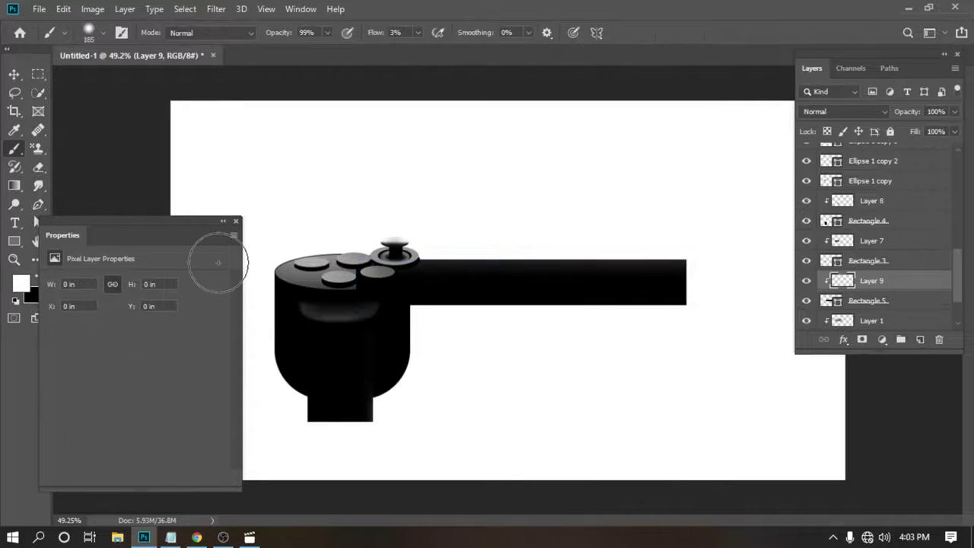
left_click_drag(406, 305, 685, 281)
key("v")
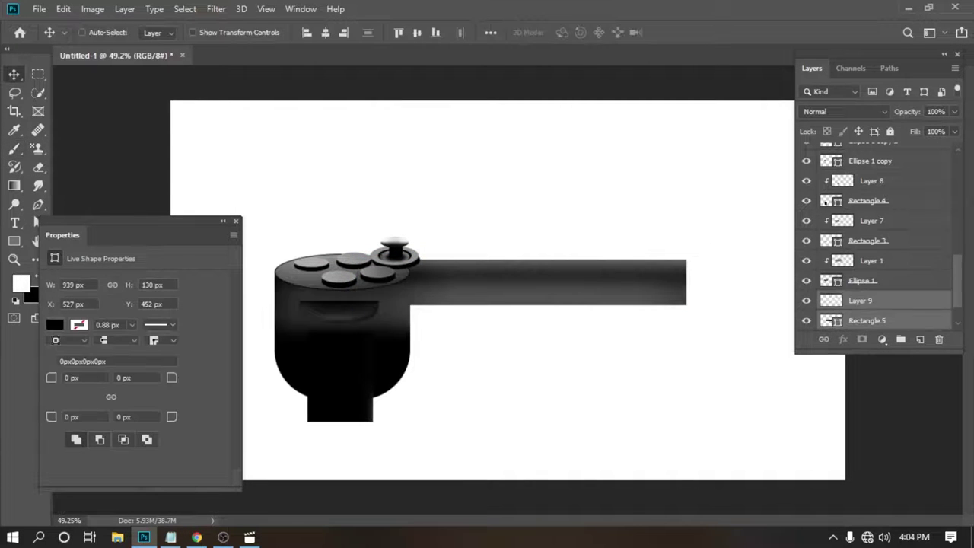
left_click(818, 301)
left_click(813, 320)
Repaint the bar with a larger soft brush as a light grey gradient.
scroll(822, 304, "down", 2)
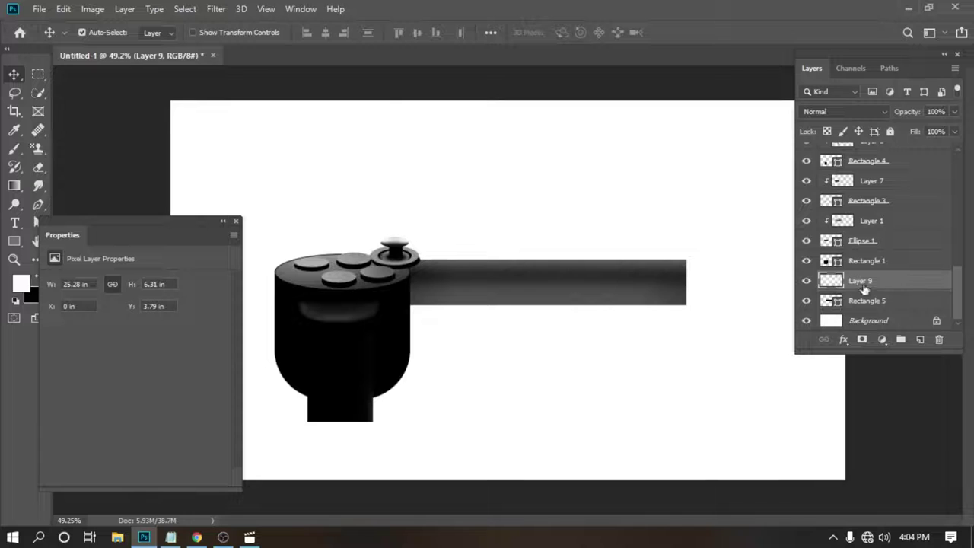
scroll(778, 297, "up", 1)
key("b")
key("bracketright")
key("bracketright")
key("bracketright")
left_click_drag(496, 284, 704, 256)
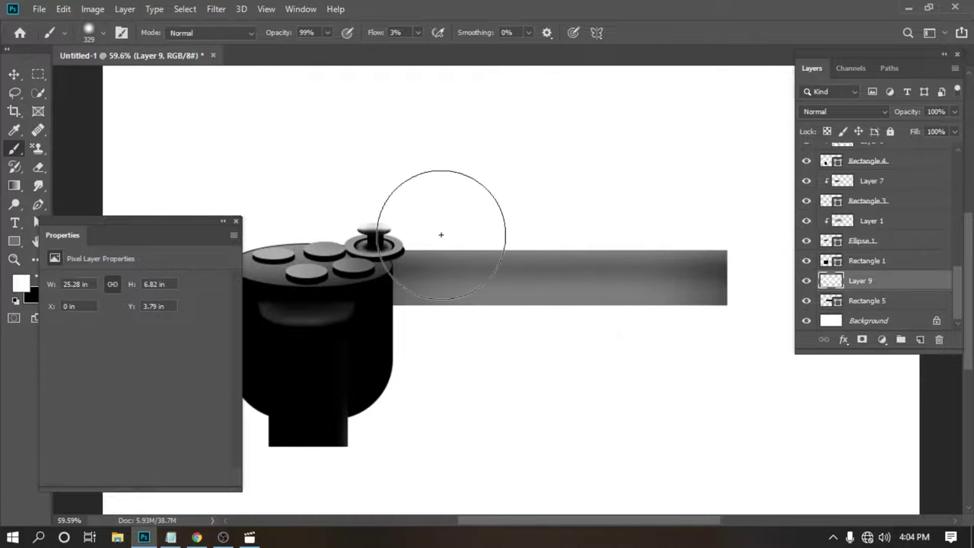
key("ctrl+z")
left_click_drag(434, 294, 723, 278)
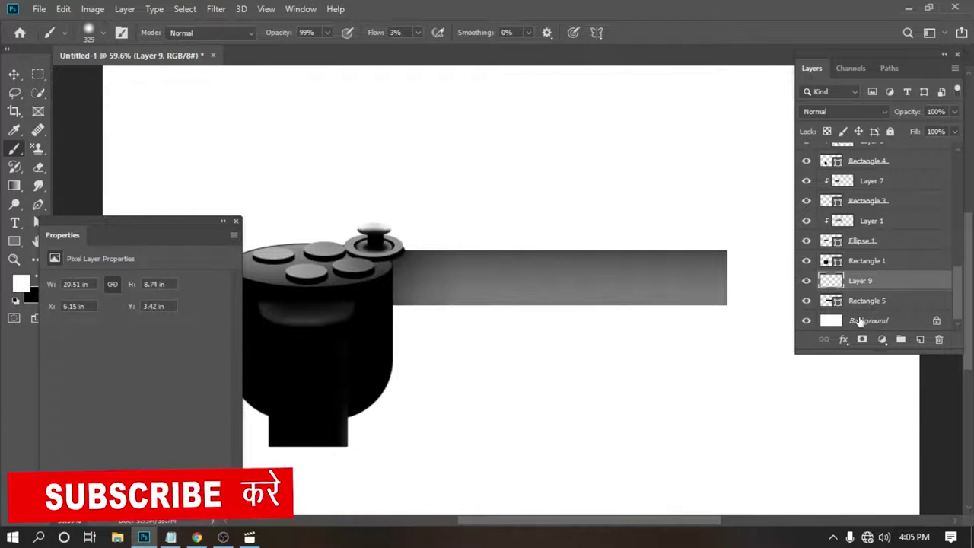
Paint a soft shadow beside the joystick and clip the shading layer to the bar.
scroll(324, 320, "up", 5)
left_click_drag(457, 99, 449, 302)
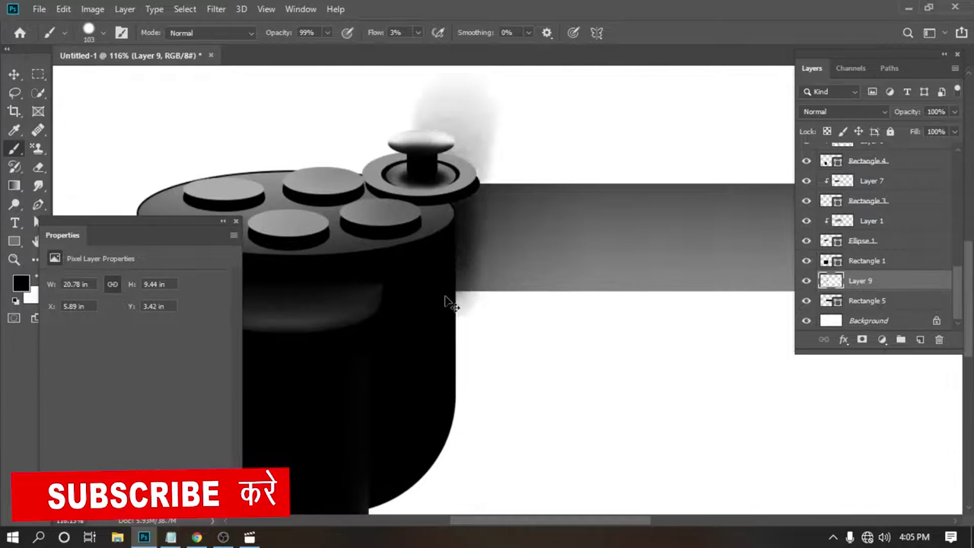
key("ctrl+alt+g")
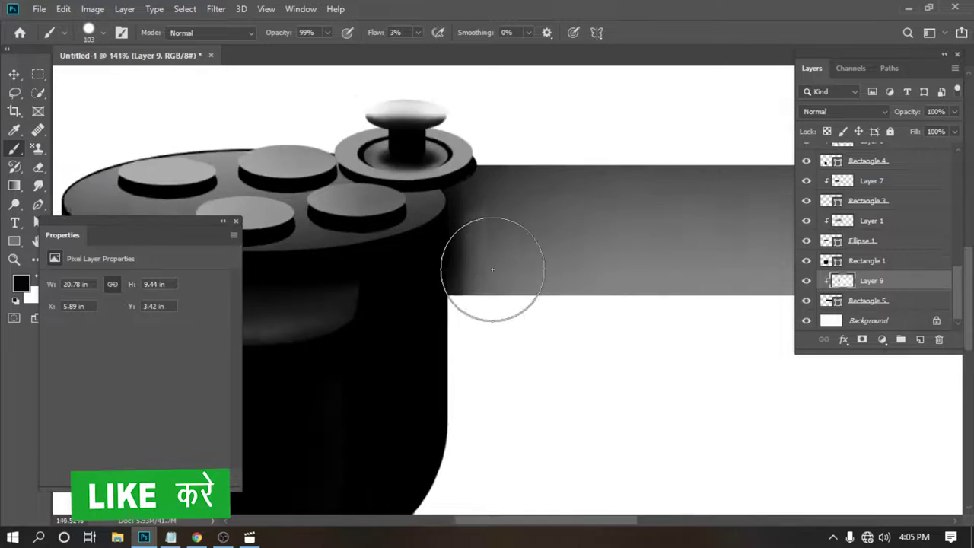
scroll(489, 256, "up", 3)
key("x")
key("x")
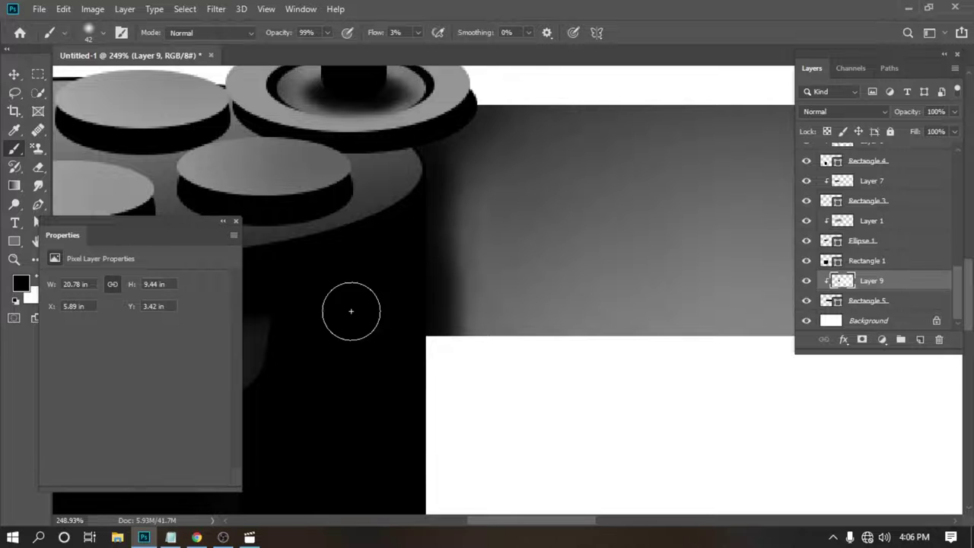
Duplicate Rectangle 5 and stretch the original downward into a taller black block.
key("ctrl+0")
key("v")
left_click(913, 301)
left_click_drag(644, 359, 644, 359)
left_click(909, 320)
key("ctrl+t")
left_click_drag(521, 306, 508, 384)
key("Return")
Select Layer 9 again and return to the Move tool.
left_click(592, 322)
scroll(753, 307, "up", 2)
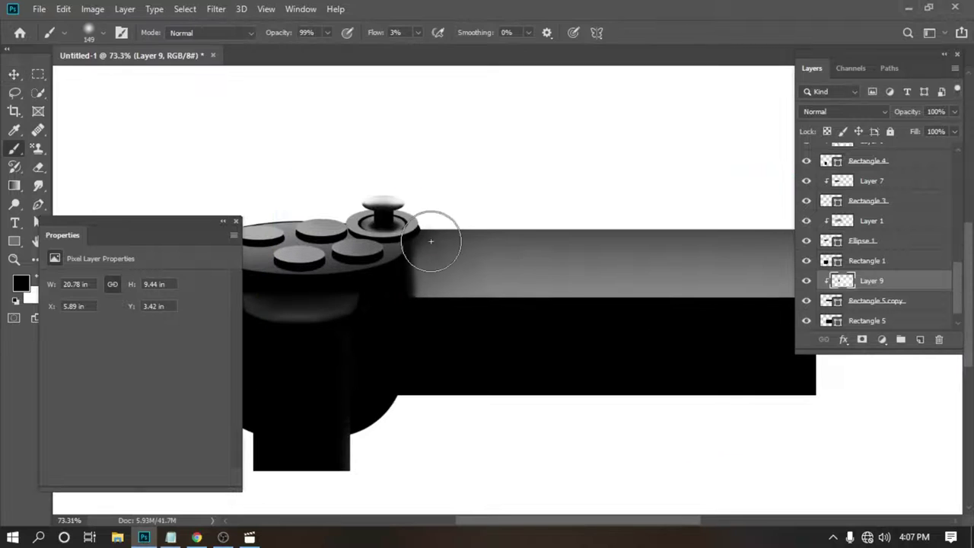
scroll(422, 313, "up", 4)
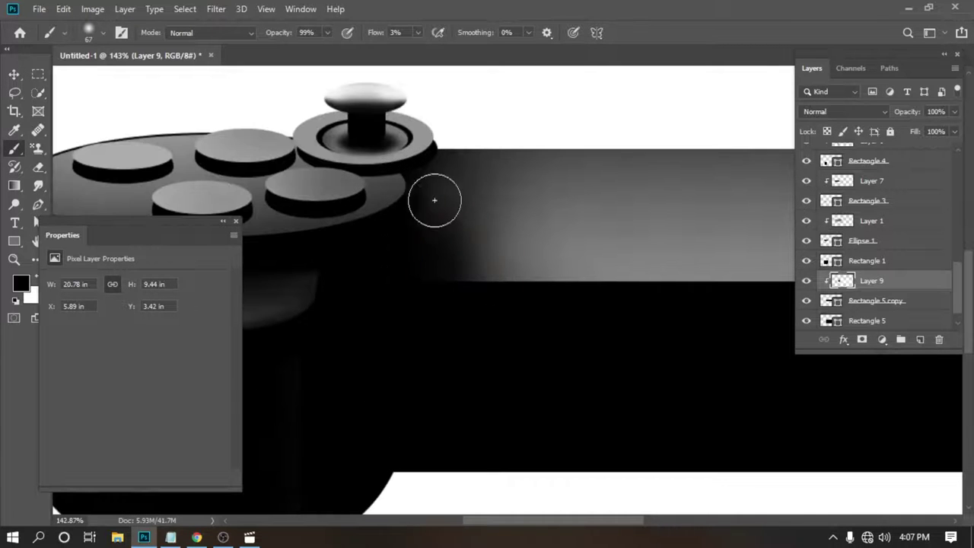
scroll(691, 348, "down", 5)
key("v")
scroll(424, 337, "down", 2)
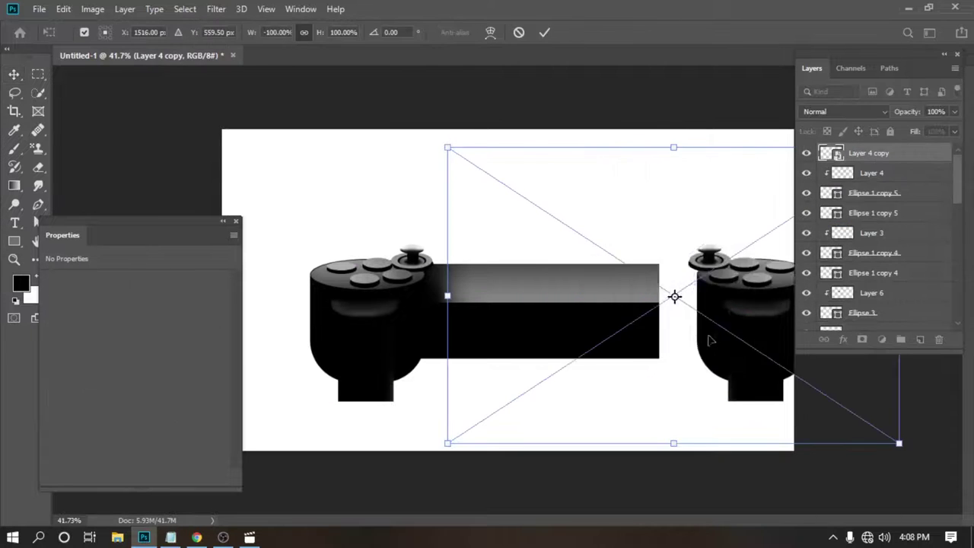
Move the flipped copy left into place to form the right side.
mouse_move(708, 340)
left_mouse_down()
mouse_move(550, 354)
mouse_move(589, 342)
left_mouse_up()
key("Return")
scroll(440, 247, "up", 6)
scroll(875, 251, "down", 2)
Select all the right joystick's layers and scale them with Free Transform.
left_click(860, 257)
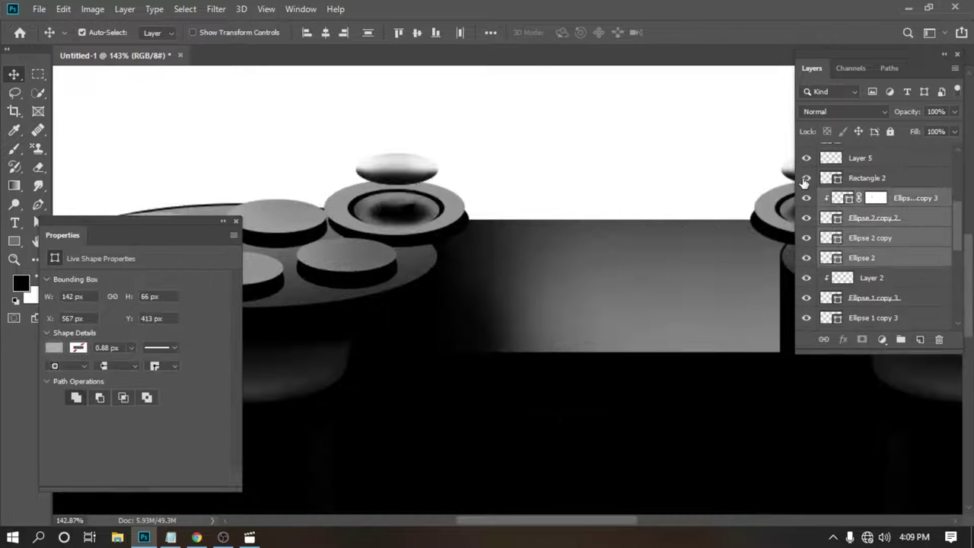
left_click(848, 218, "shift")
key("ctrl+t")
left_click_drag(608, 185, 583, 185)
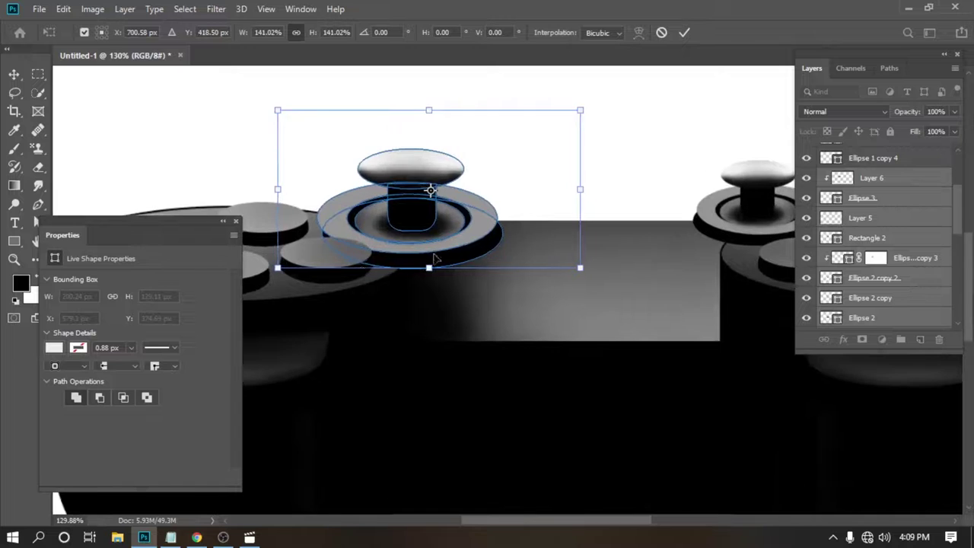
key("Return")
scroll(378, 286, "down", 5)
key("ctrl+z")
key("ctrl+z")
key("ctrl+z")
key("ctrl+z")
key("Return")
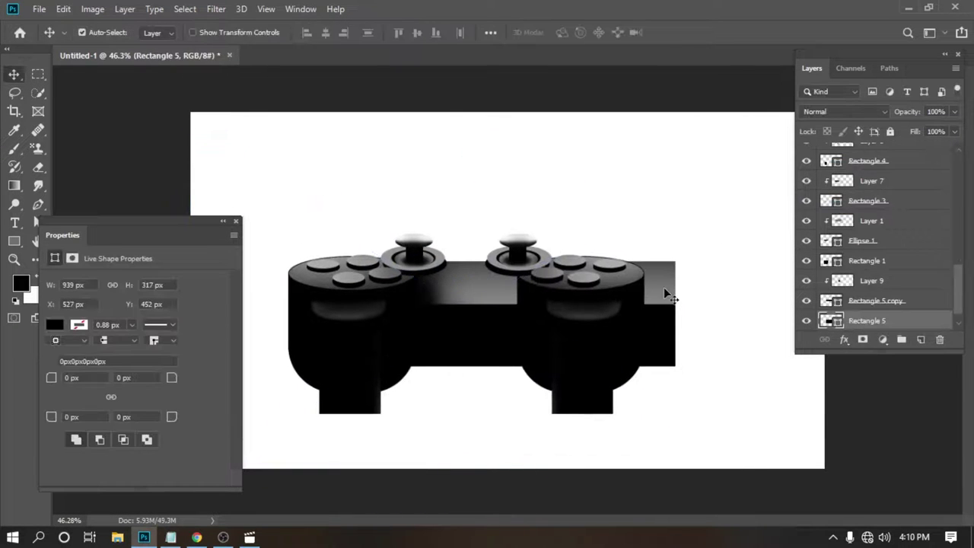
Narrow the middle bar horizontally and rescale the touchpad layers.
key("ctrl+t")
scroll(446, 355, "down", 3)
left_click_drag(669, 302, 644, 303)
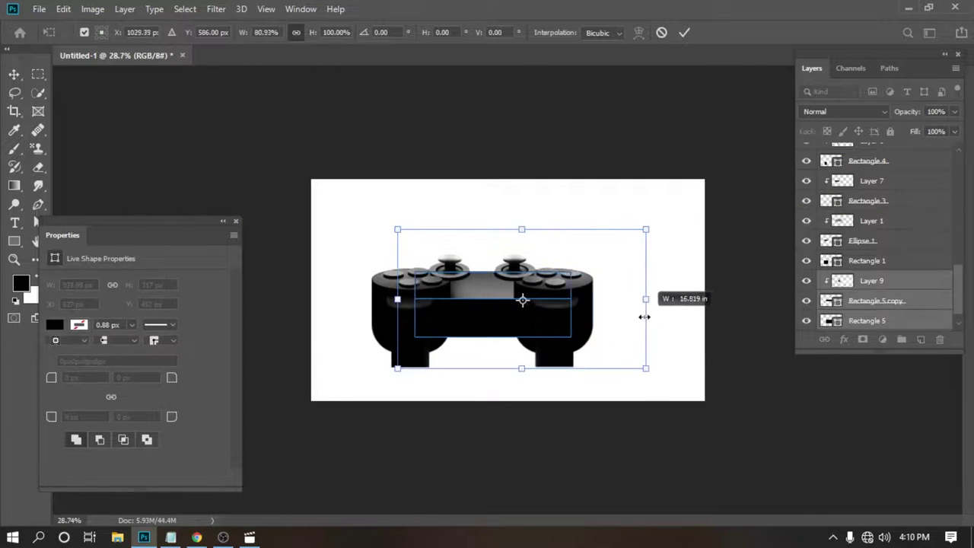
key("Return")
scroll(502, 309, "up", 3)
key("ctrl+t")
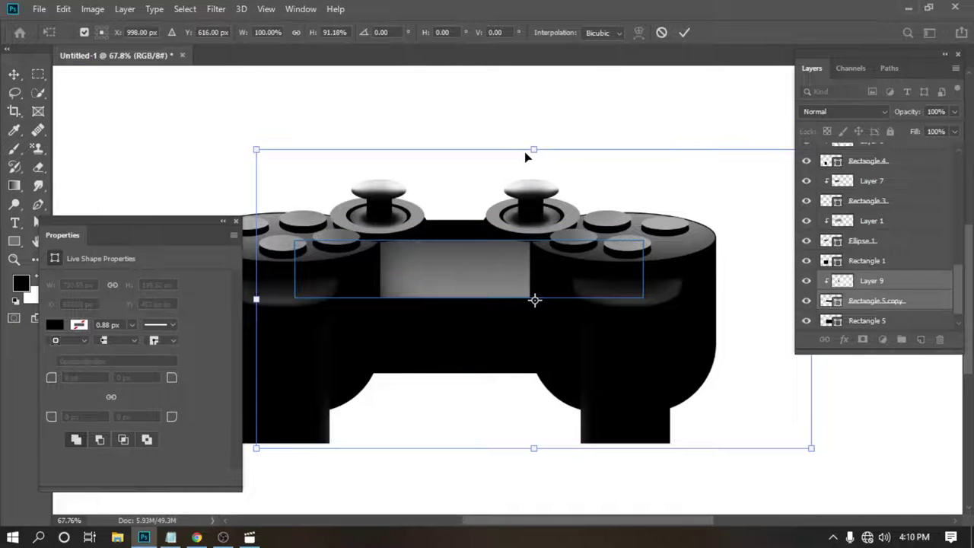
key("Return")
Widen the left button pad together with its shading layer.
key("i")
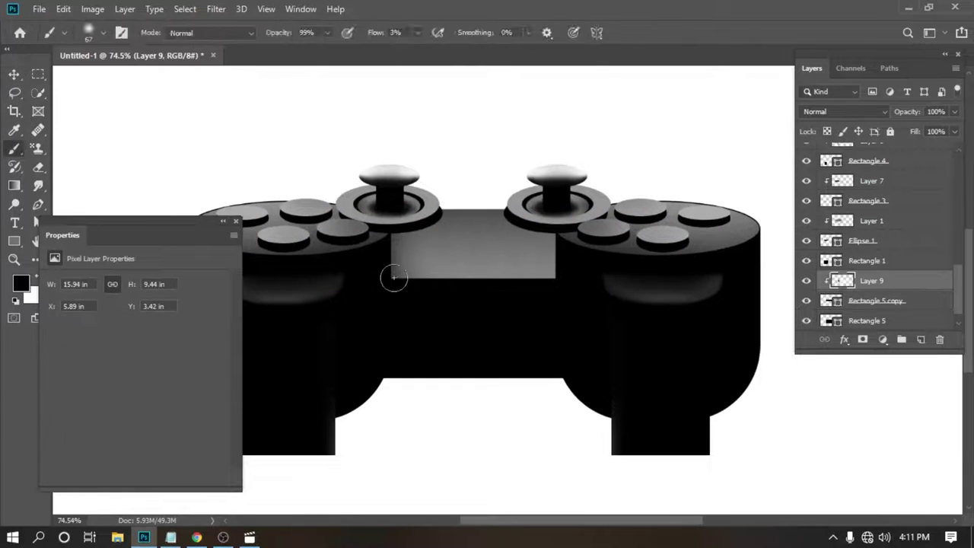
left_click(21, 282)
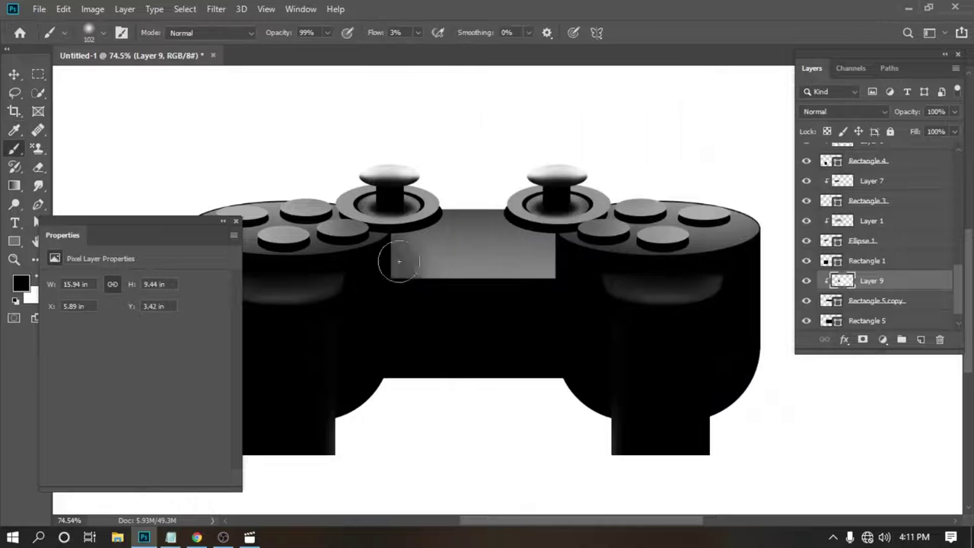
scroll(399, 262, "up", 3)
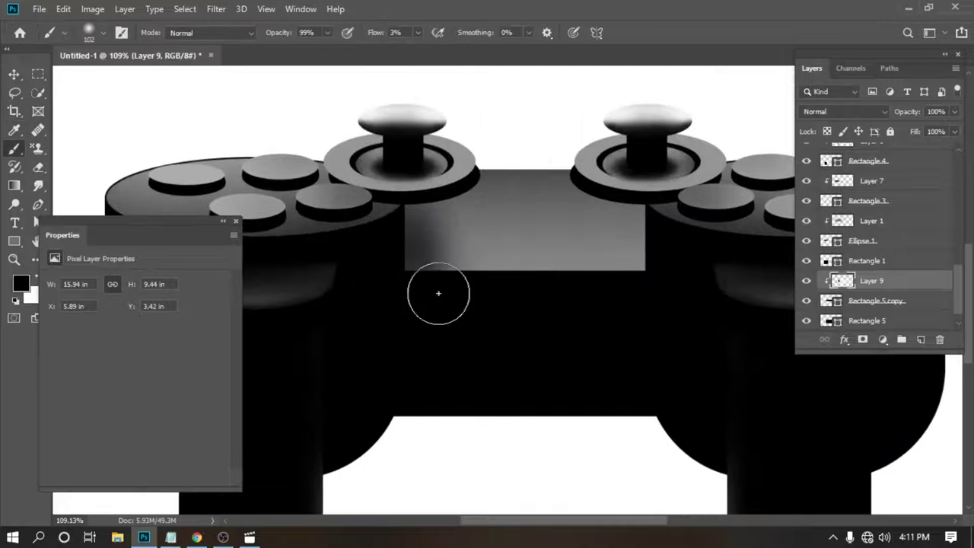
left_click(871, 220)
left_click(862, 240, "shift")
key("ctrl+t")
scroll(725, 236, "down", 3)
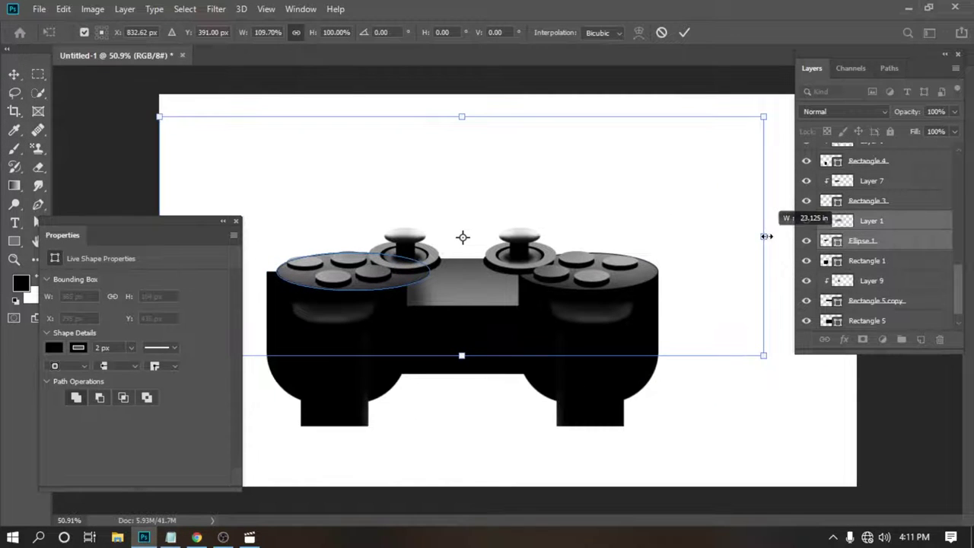
key("Return")
left_click(871, 220)
scroll(432, 274, "up", 3)
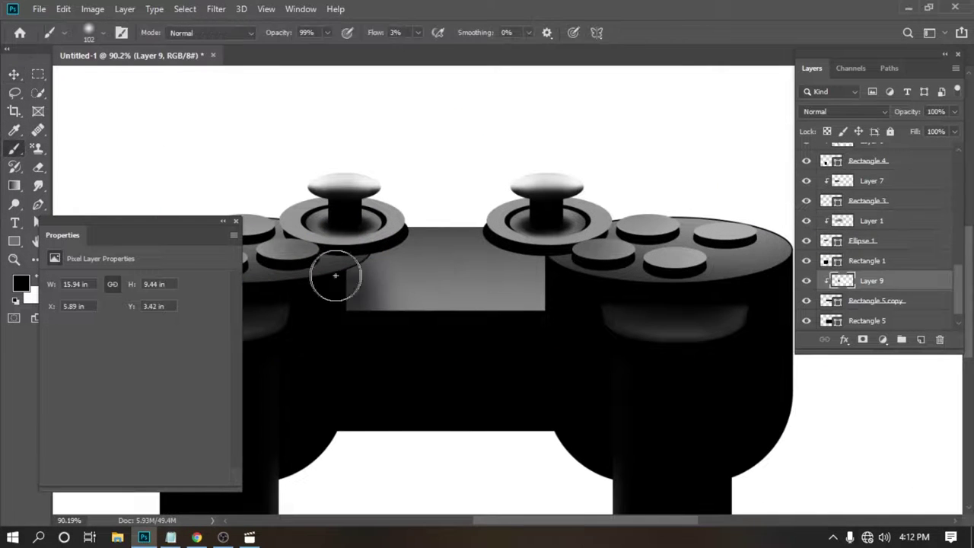
Set up a larger soft brush at 3% flow.
scroll(352, 262, "up", 3)
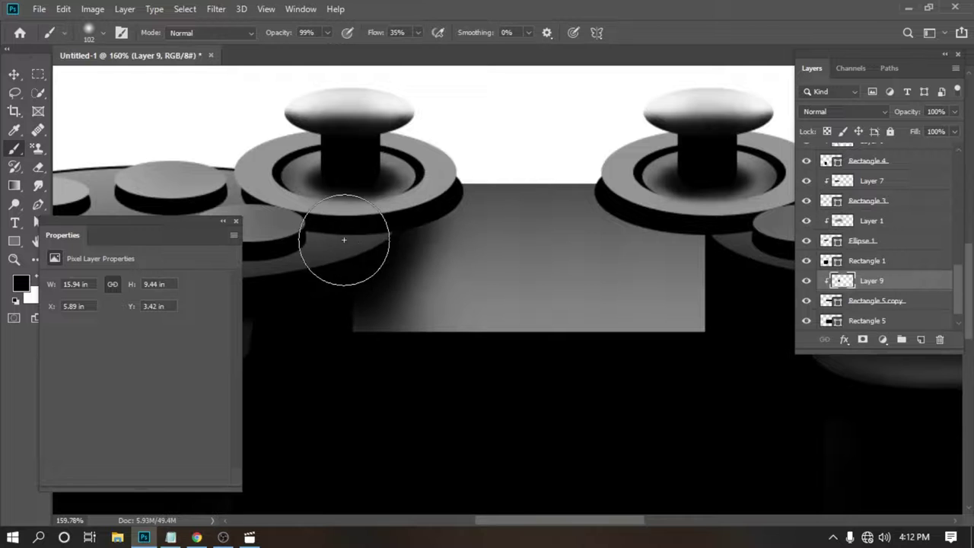
scroll(344, 239, "down", 3)
scroll(418, 337, "up", 3)
key("x")
key("shift+1")
key("shift+1")
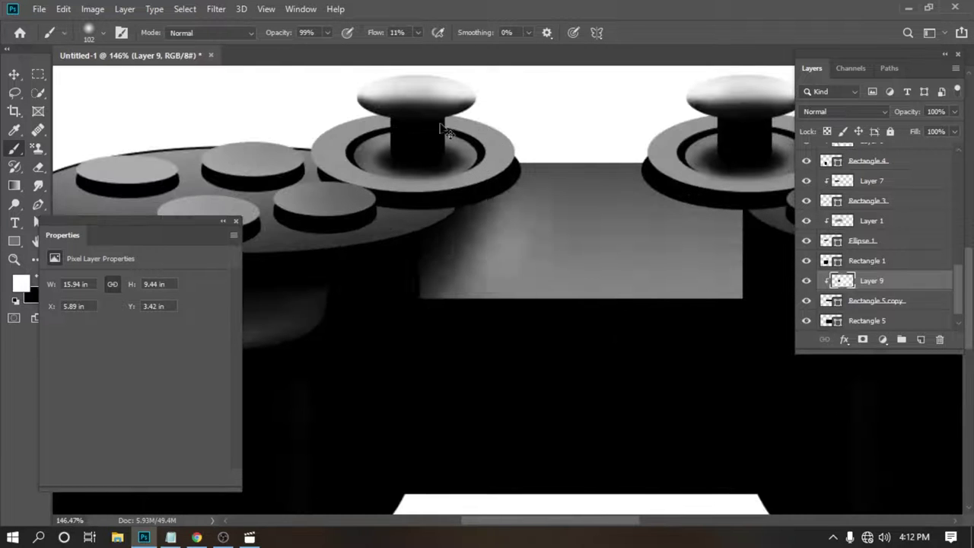
key("x")
scroll(416, 312, "up", 1)
key("shift+0")
key("shift+1")
scroll(420, 326, "down", 3)
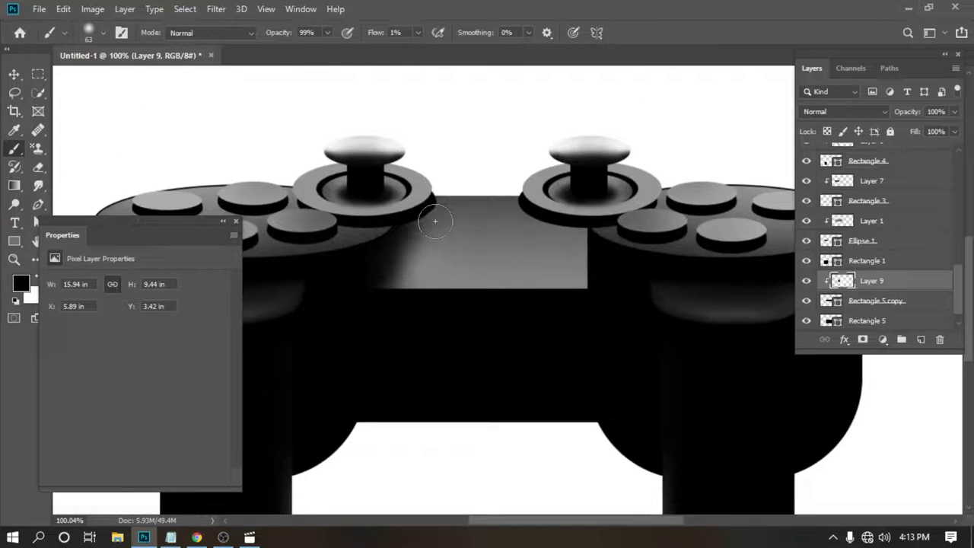
scroll(420, 326, "up", 2)
key("shift+0")
key("shift+3")
scroll(369, 341, "down", 2)
scroll(370, 342, "up", 1)
key("bracketright")
key("bracketright")
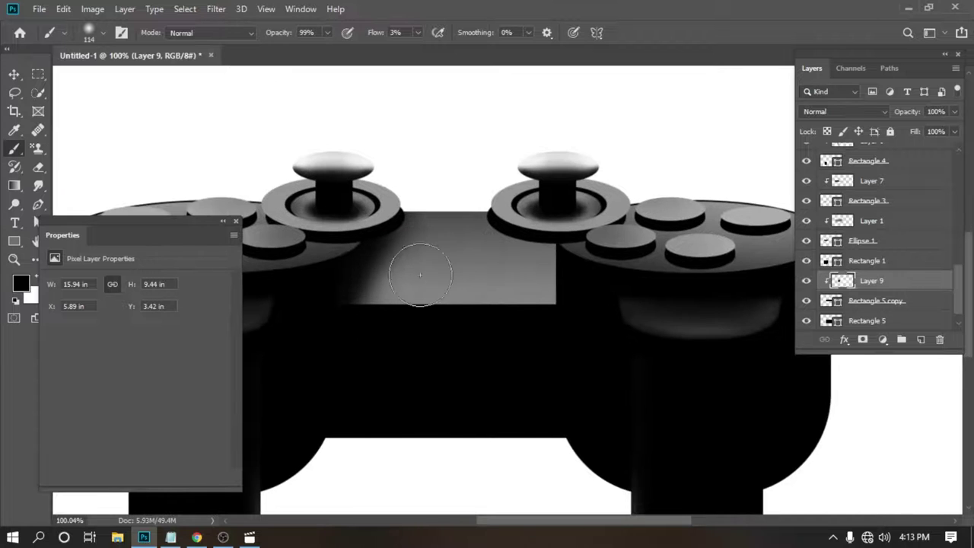
Paint a soft white highlight across the centre touchpad.
key("x")
scroll(367, 237, "up", 2)
mouse_move(450, 297)
left_mouse_down()
mouse_move(609, 307)
mouse_move(522, 229)
left_mouse_up()
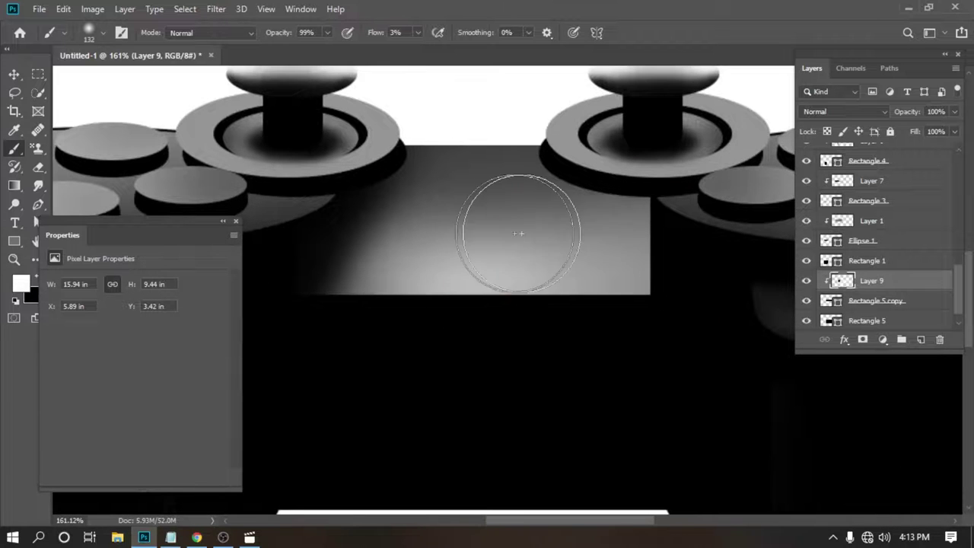
scroll(454, 370, "down", 3)
scroll(497, 282, "up", 2)
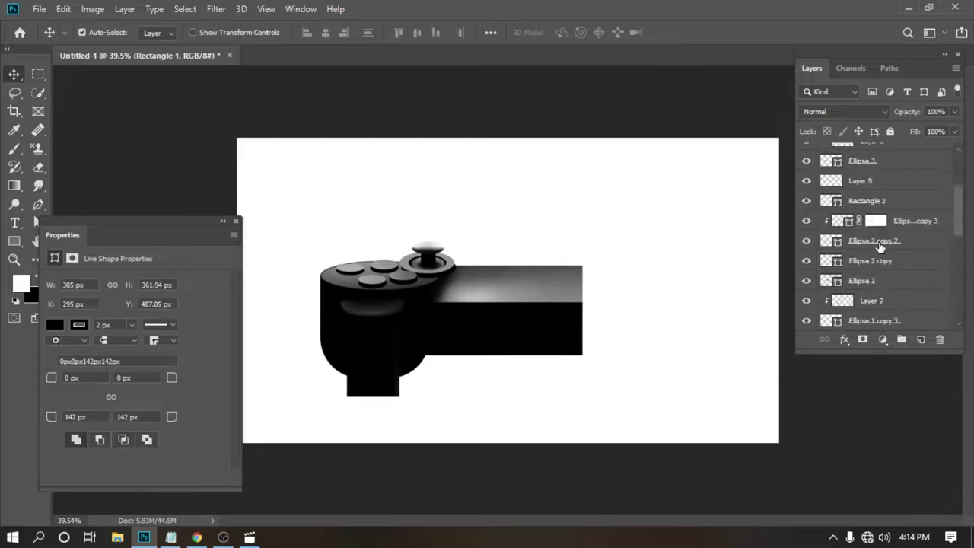
Open options for the touchpad's shading layer and return to the soft brush.
right_click(896, 158)
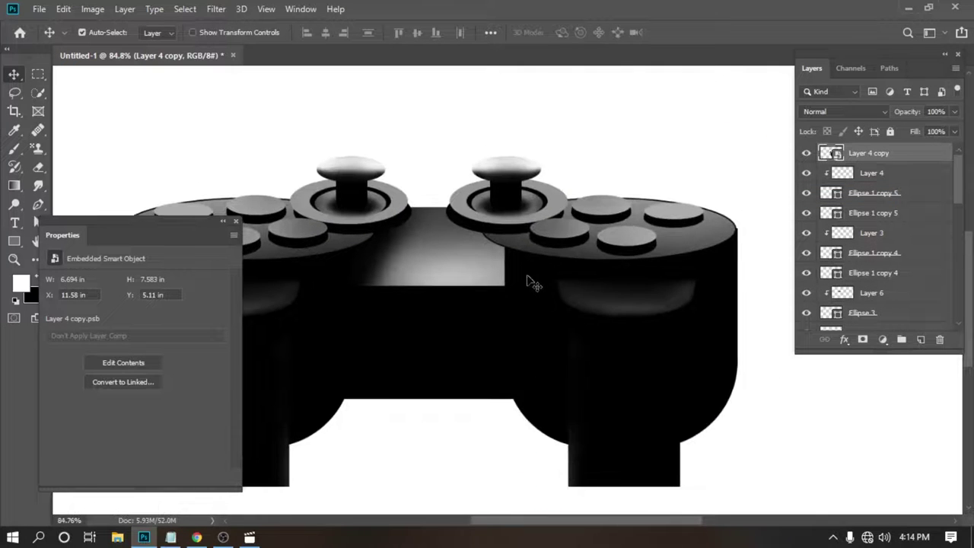
key("b")
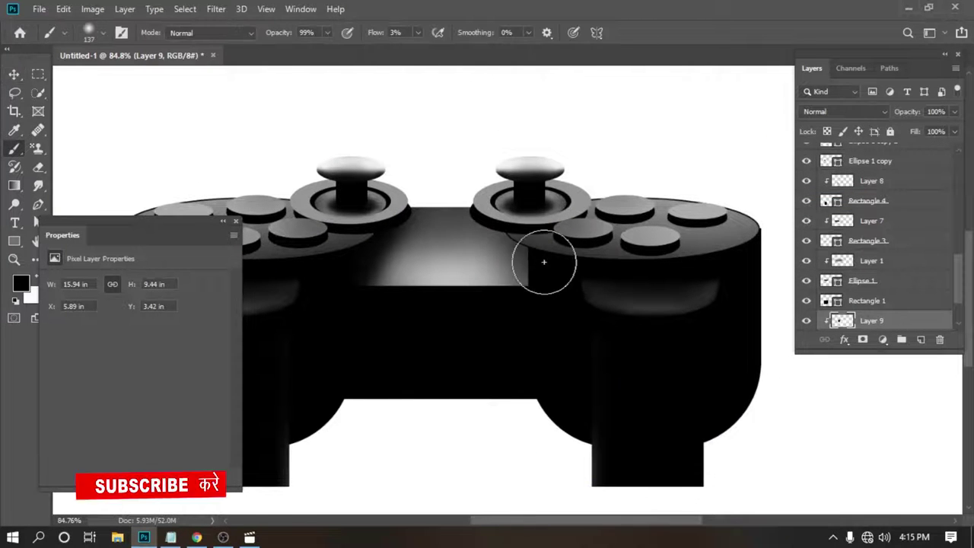
scroll(544, 262, "up", 2)
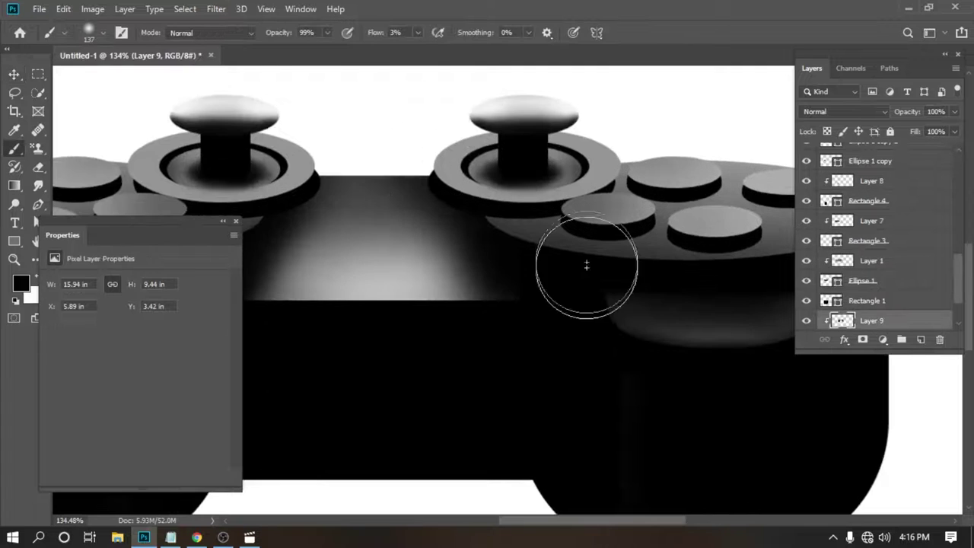
scroll(405, 240, "up", 1, "alt")
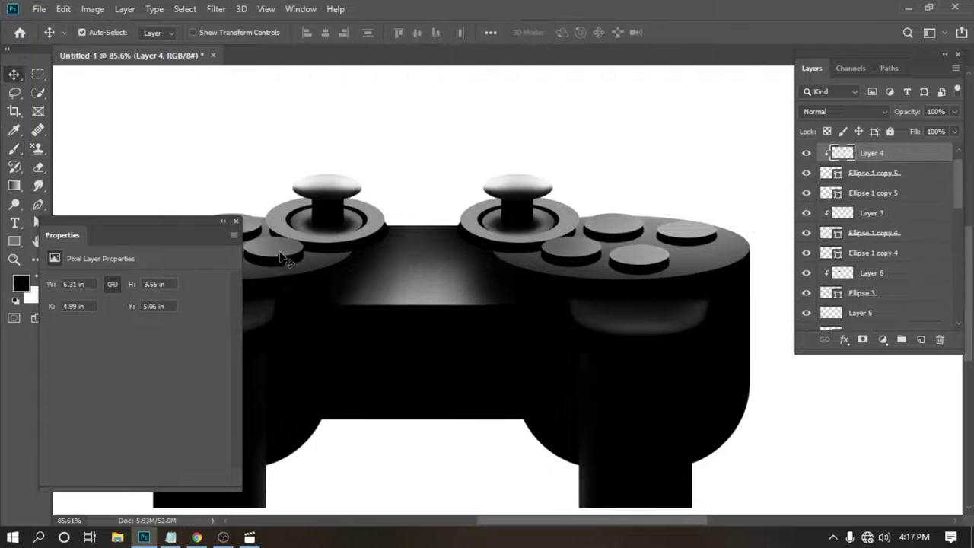
Duplicate a button pad and shrink it into a small oval light at the touchpad centre.
left_click(873, 172, "shift")
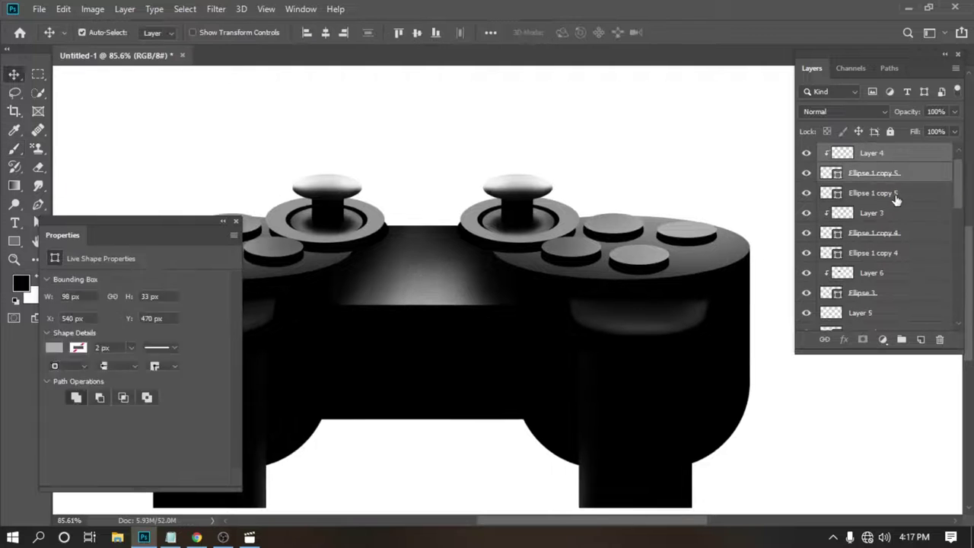
key("ctrl+t")
left_click_drag(395, 107, 394, 176)
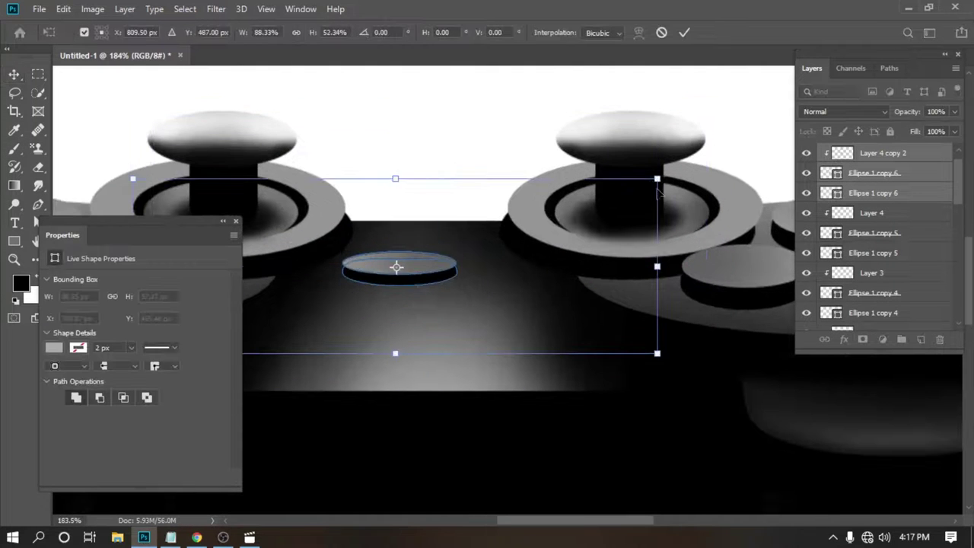
left_click_drag(646, 350, 556, 304)
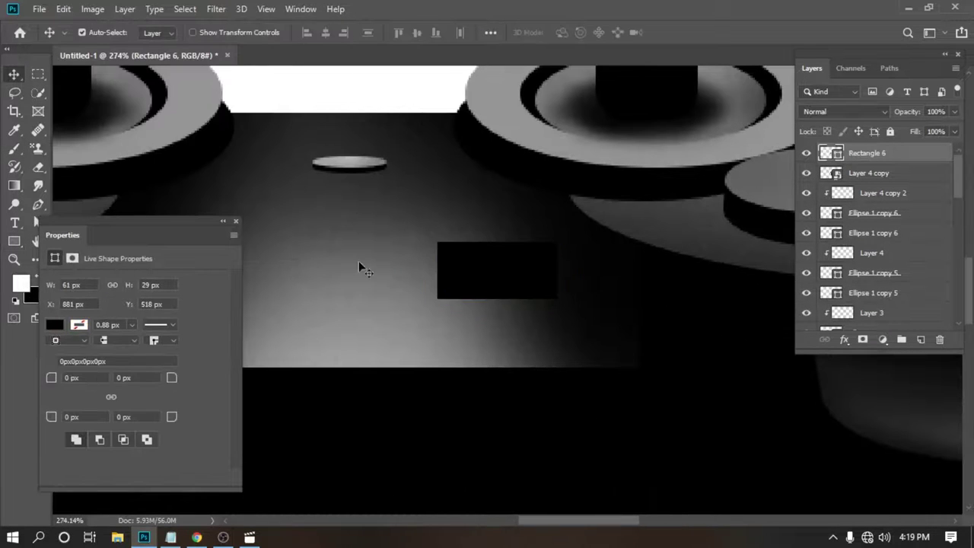
Paint a grey highlight along the top of the small rectangular button.
left_click_drag(559, 245, 403, 250)
scroll(500, 239, "up", 5)
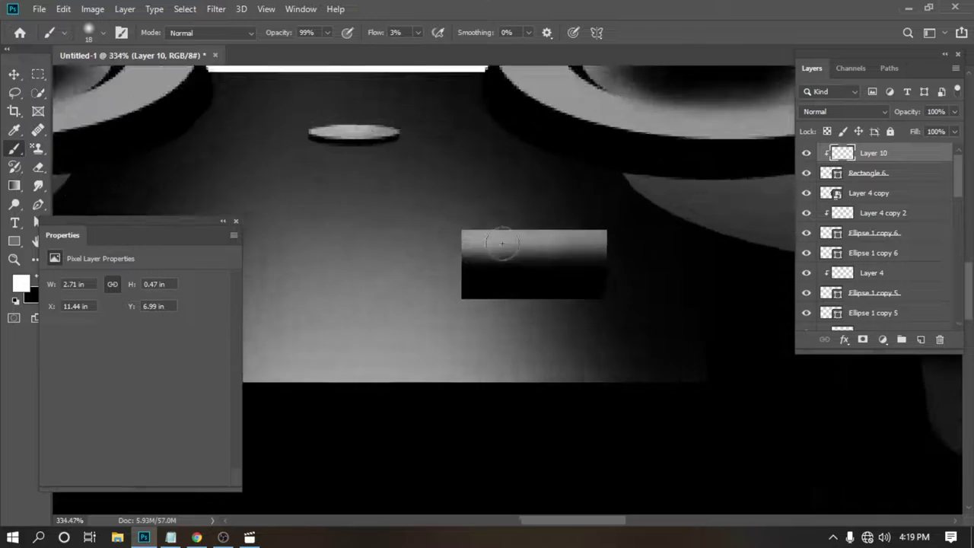
key("x")
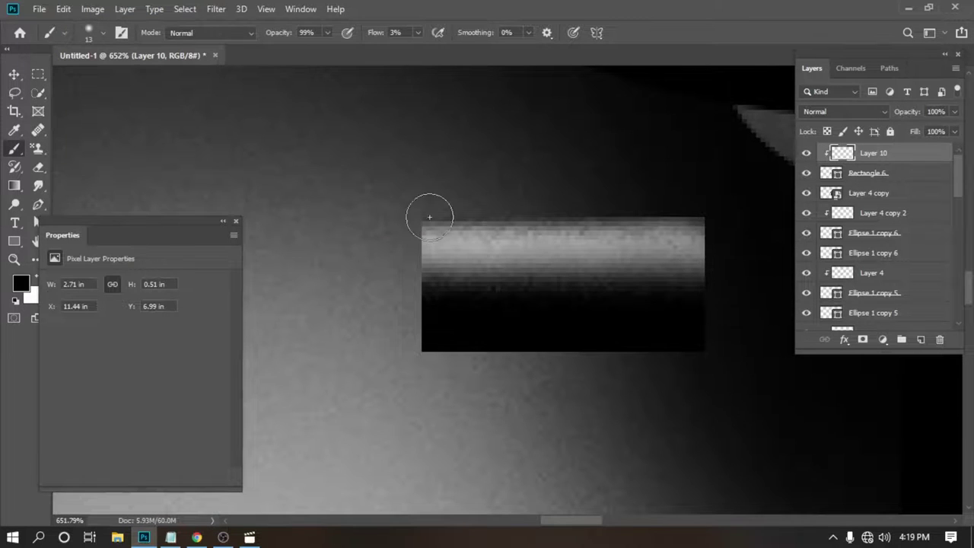
scroll(429, 217, "down", 5)
scroll(449, 281, "up", 5)
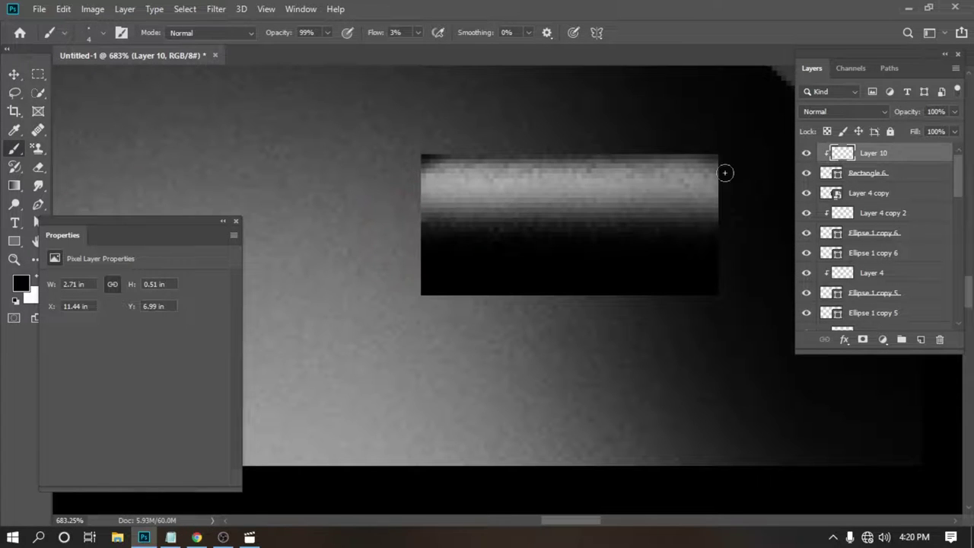
Add a new layer and brush a soft black shadow under the rectangular button.
key("x")
scroll(441, 151, "down", 5)
scroll(472, 251, "up", 4)
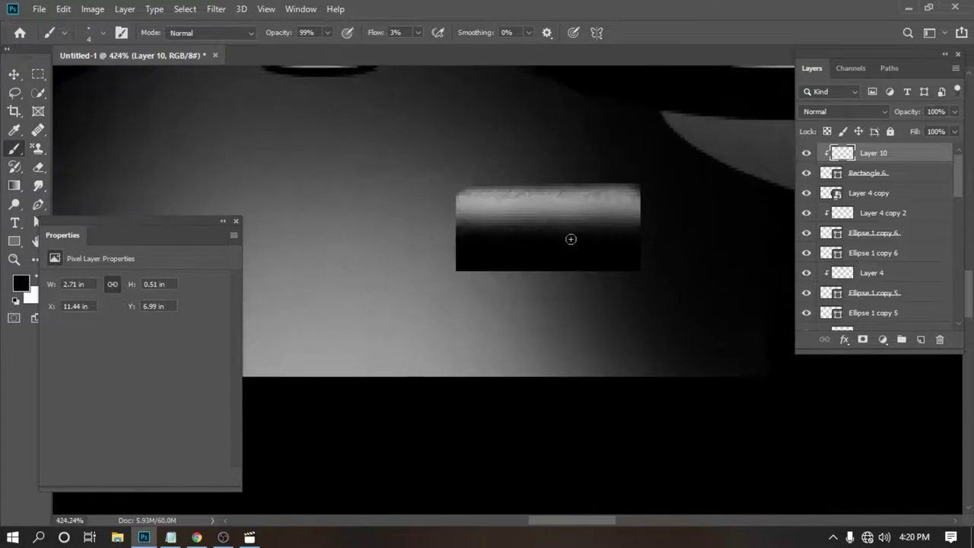
key("v")
left_click(883, 190)
key("ctrl+shift+alt+n")
key("b")
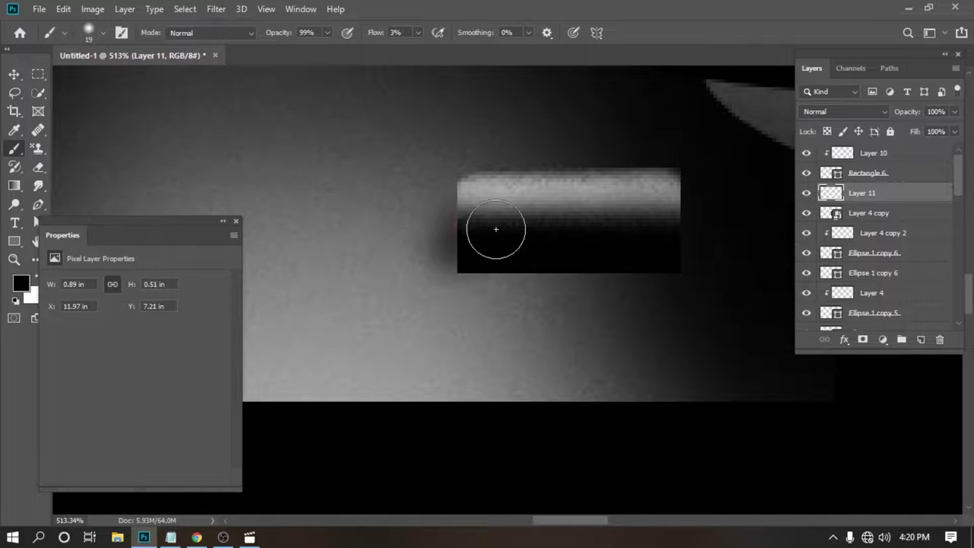
left_click_drag(653, 281, 454, 268)
scroll(454, 268, "up", 3)
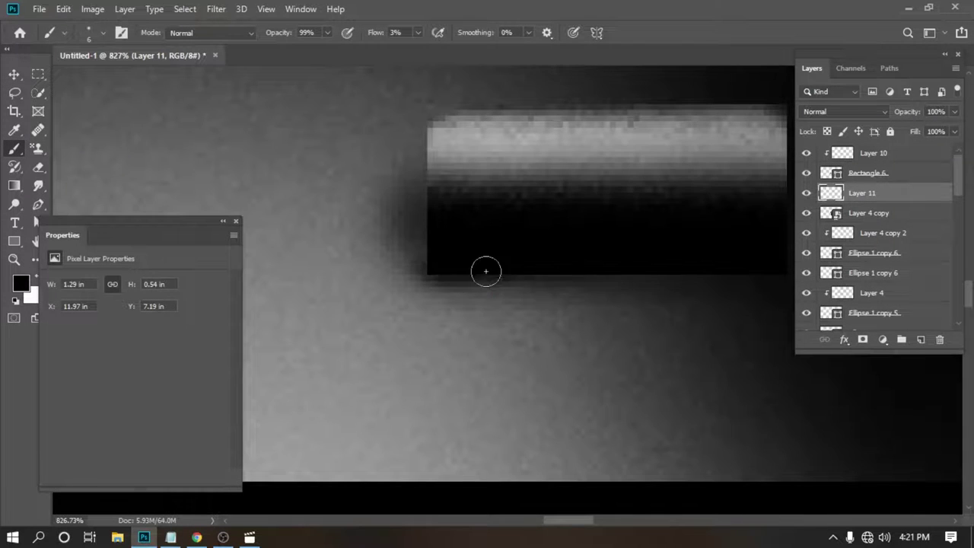
scroll(486, 272, "down", 6)
key("v")
Duplicate the shaded button with its highlight and shadow and move it right.
left_click(873, 153, "shift")
key("ctrl+j")
key("ctrl+t")
right_click(527, 287)
key("Escape")
key("Return")
left_click_drag(517, 278, 626, 272)
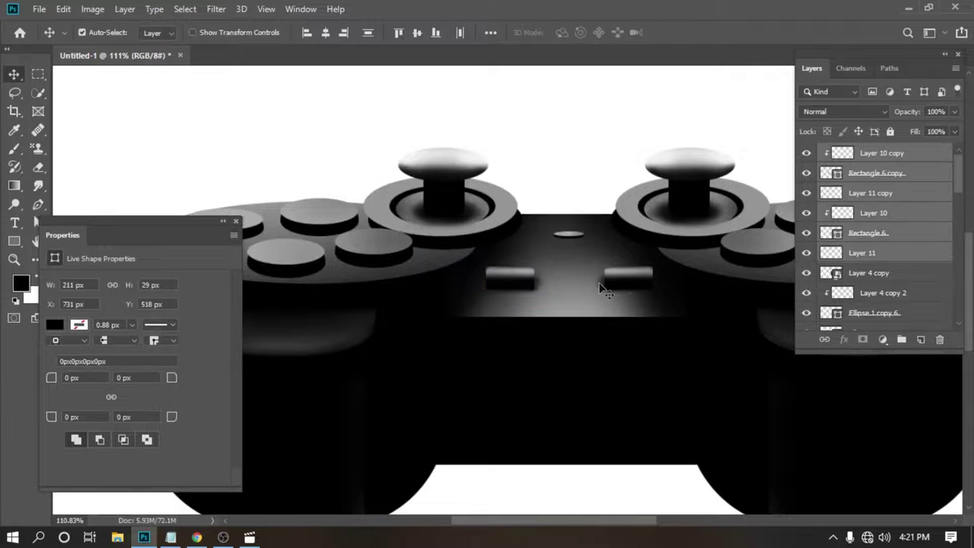
Add white 'PLAY' text between the thumbsticks.
scroll(555, 239, "down", 3)
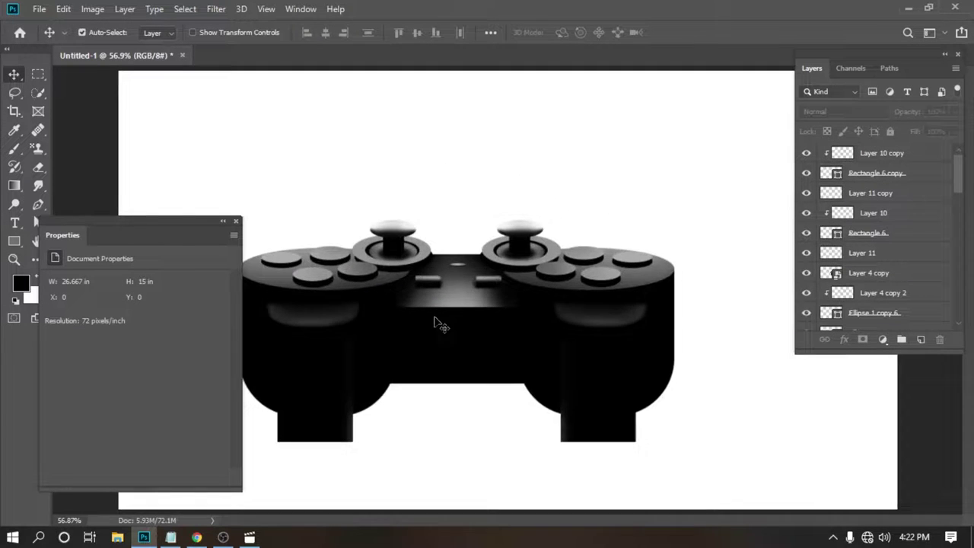
scroll(467, 210, "up", 3)
key("ctrl+shift+alt+n")
left_click(464, 137)
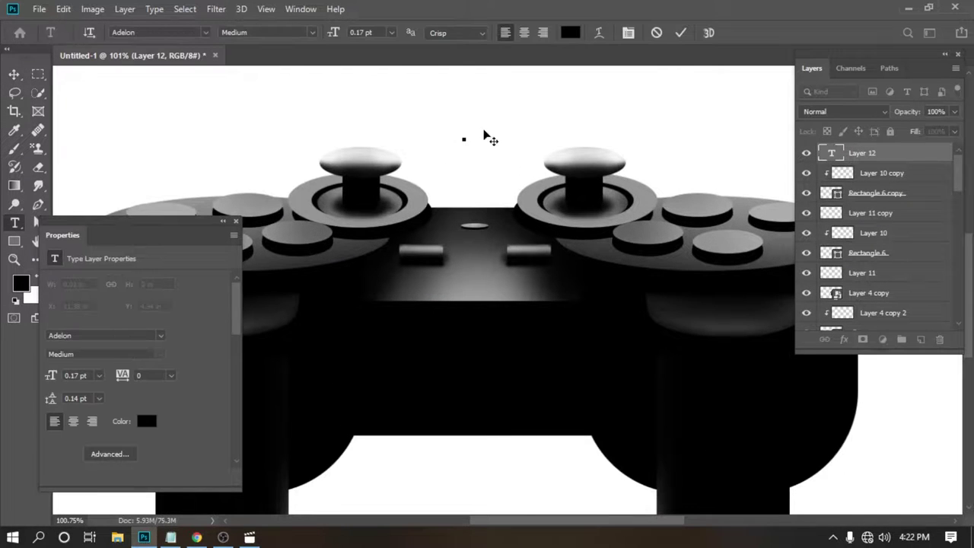
type("PLAY")
key("ctrl+Return")
left_click_drag(502, 163, 442, 280)
double_click(441, 280)
left_click(570, 32)
left_click(791, 132)
key("ctrl+Return")
Flip and squash the PLAY text upside down and move it lower.
key("v")
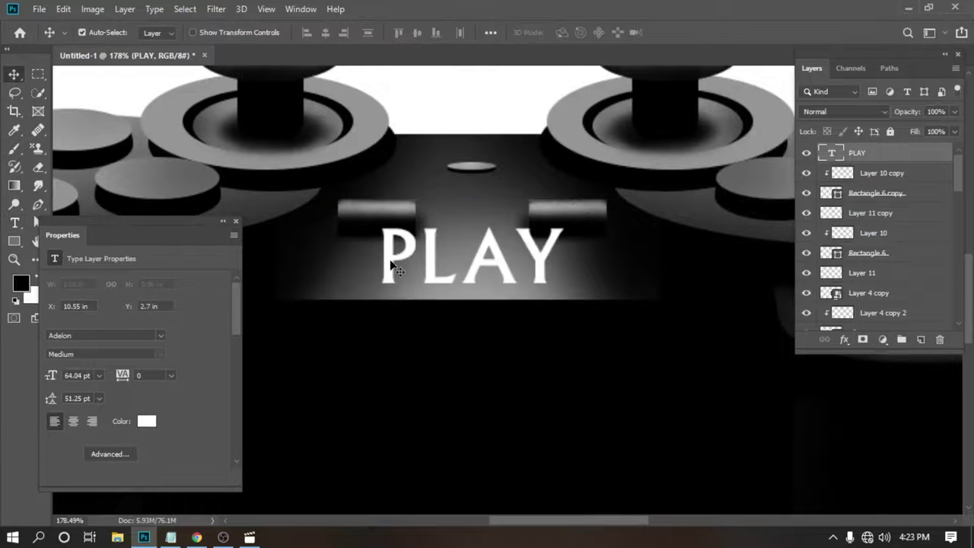
left_click_drag(469, 220, 470, 236)
scroll(505, 409, "up", 2)
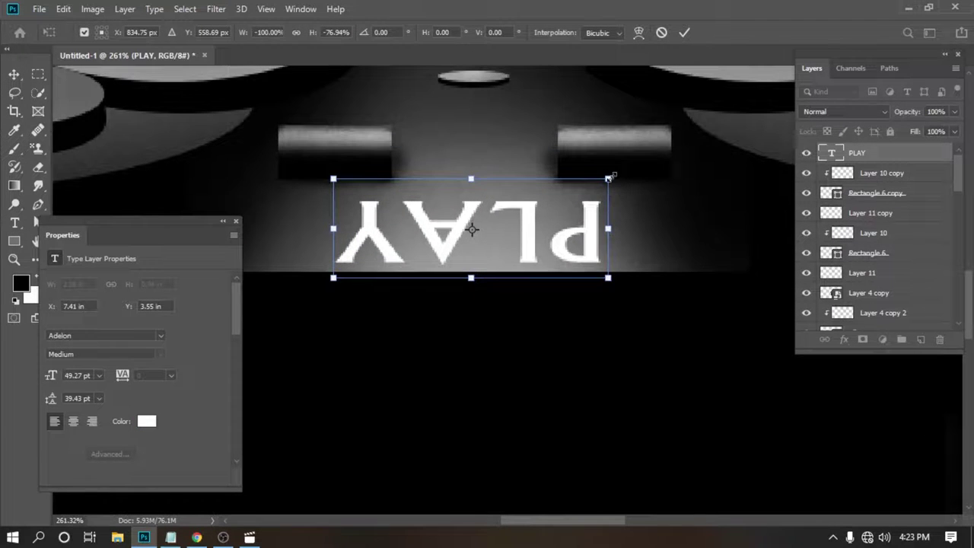
left_click_drag(470, 200, 470, 228)
key("Return")
Add a layer mask to PLAY and change its font to Arial Black.
left_click(862, 339)
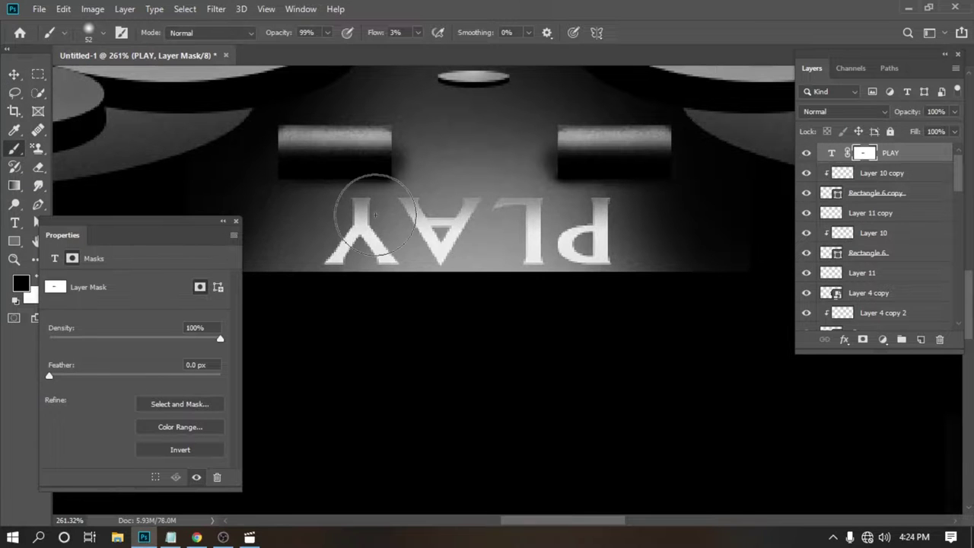
scroll(495, 152, "down", 5)
key("t")
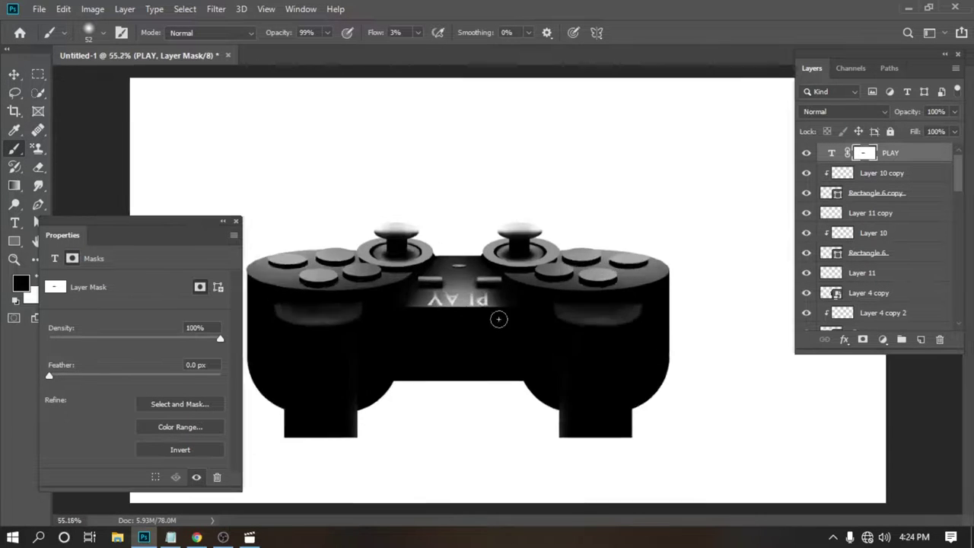
scroll(497, 318, "up", 2)
double_click(472, 285)
left_click(151, 32)
type("Arial")
left_click(267, 32)
left_click(251, 139)
left_click(14, 74)
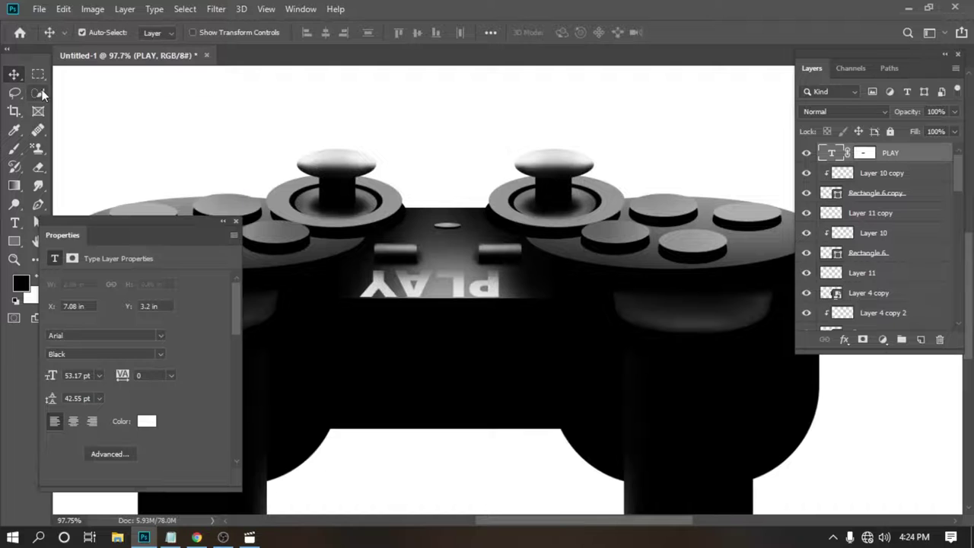
Add a new layer filled with black as the background.
key("ctrl+t")
key("Escape")
scroll(428, 294, "down", 5)
scroll(554, 396, "down", 3)
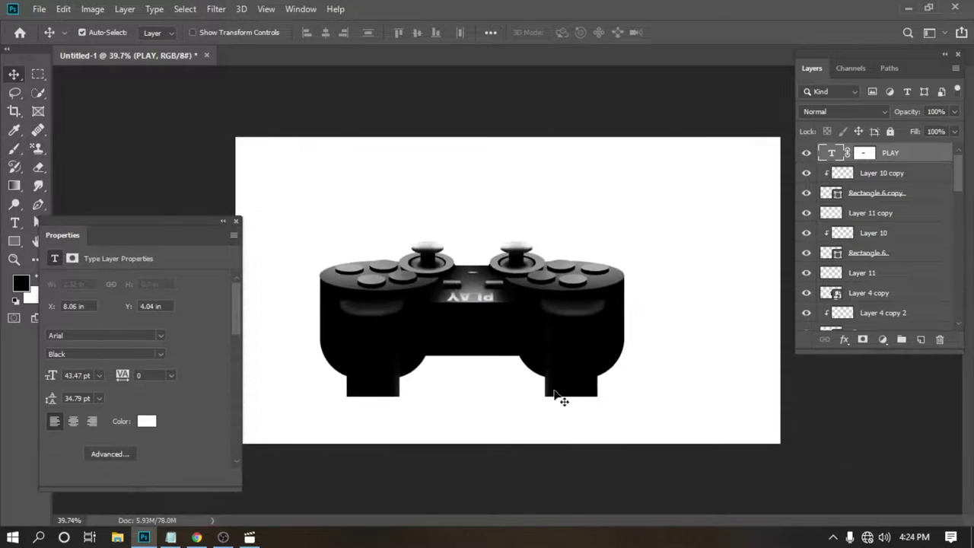
scroll(961, 335, "down", 5)
left_click(921, 339)
key("alt+BackSpace")
scroll(406, 233, "down", 2)
Add a glow layer and try a white brush stroke around the controller, then undo it.
scroll(407, 233, "up", 1)
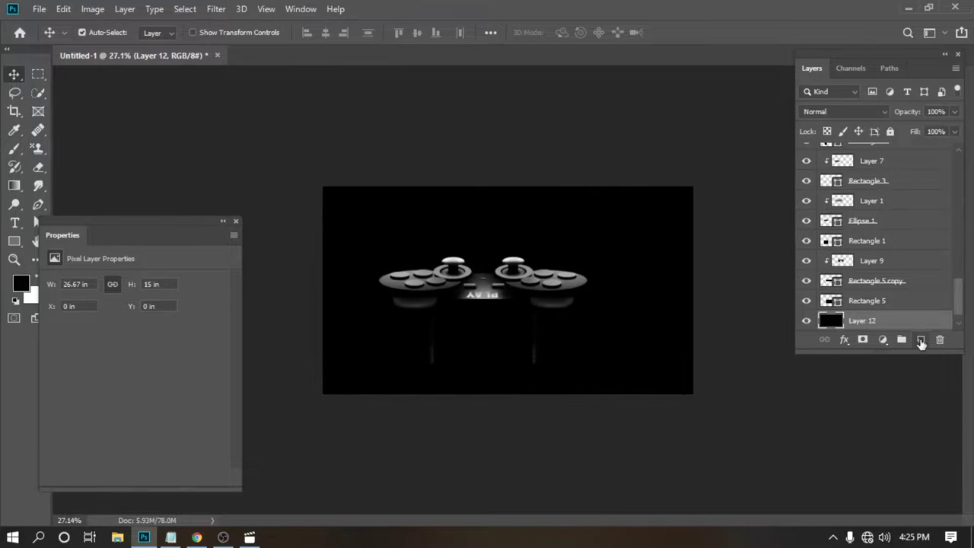
left_click(920, 340)
key("b")
key("x")
mouse_move(495, 361)
left_mouse_down()
mouse_move(449, 294)
mouse_move(450, 348)
left_mouse_up()
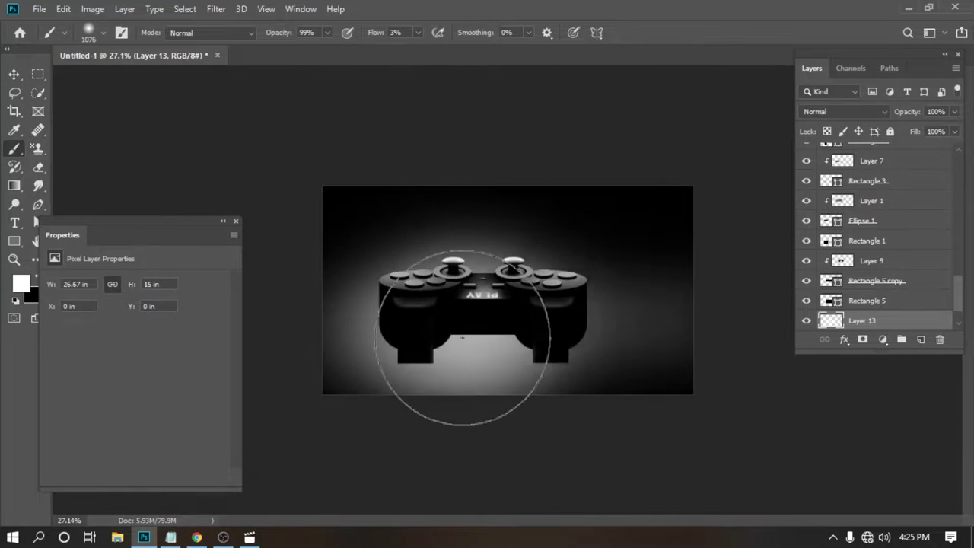
scroll(475, 344, "up", 1)
key("ctrl+z")
scroll(476, 344, "up", 1)
key("F5")
key("F5")
Paint a soft white spotlight glow around the controller with a large 47%-opacity brush.
right_click(511, 354)
key("Escape")
key("ctrl+d")
key("4")
key("7")
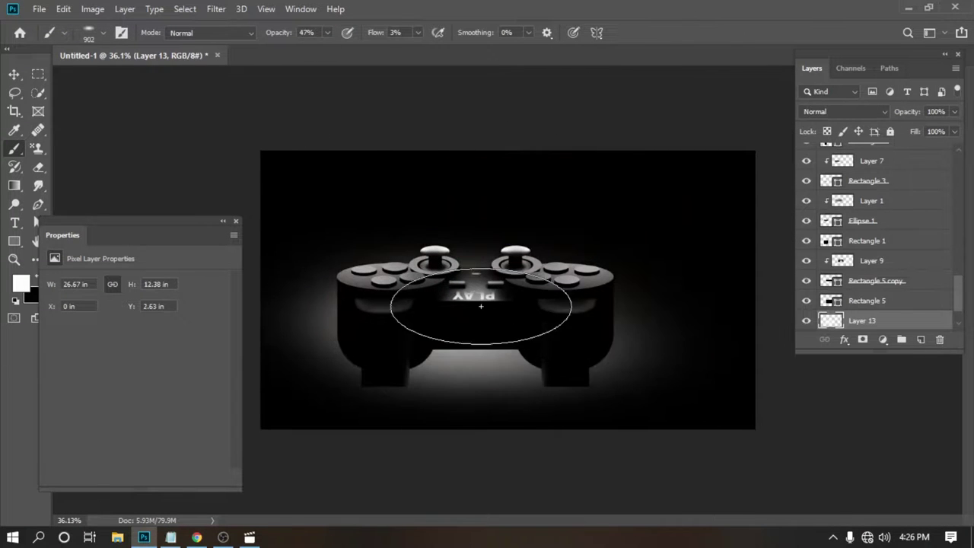
left_click_drag(363, 300, 473, 354)
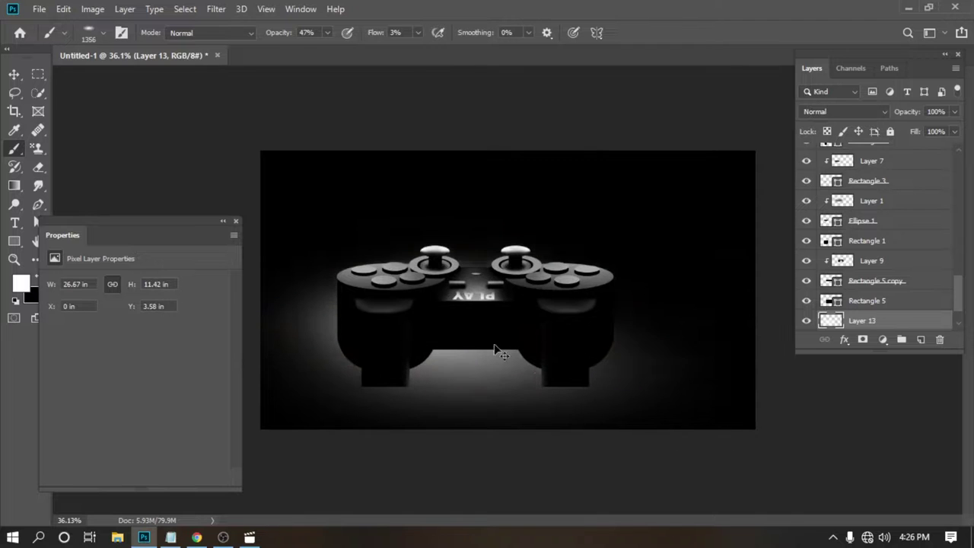
Merge a copy of all layers into one smart object.
key("ctrl+minus")
key("ctrl+minus")
key("ctrl+minus")
key("ctrl+0")
key("v")
key("ctrl+alt+a")
scroll(917, 162, "up", 5)
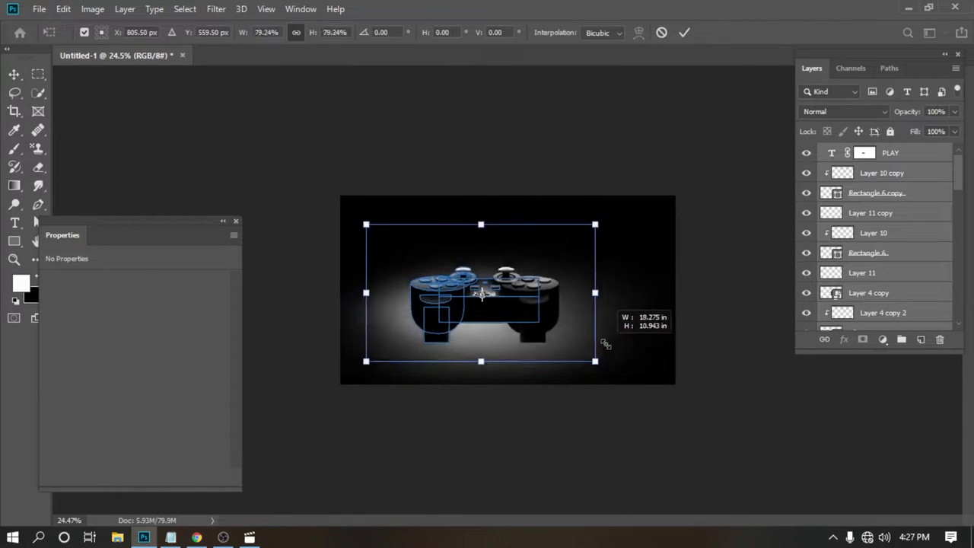
key("ctrl+j")
Flip the merged copy upside down and squash and skew it below the controller.
key("ctrl+t")
right_click(543, 326)
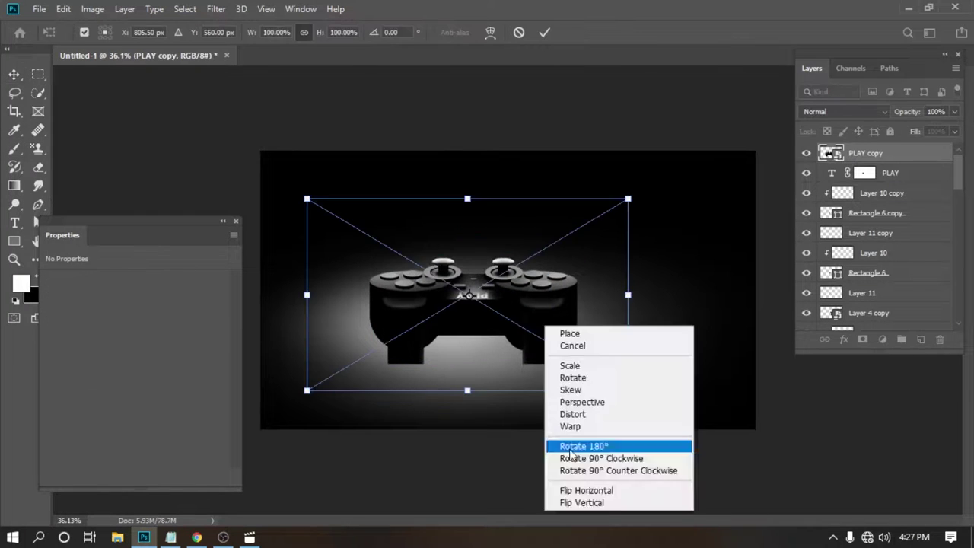
left_click(578, 506)
left_click_drag(467, 191, 467, 333)
left_click_drag(306, 430, 380, 416)
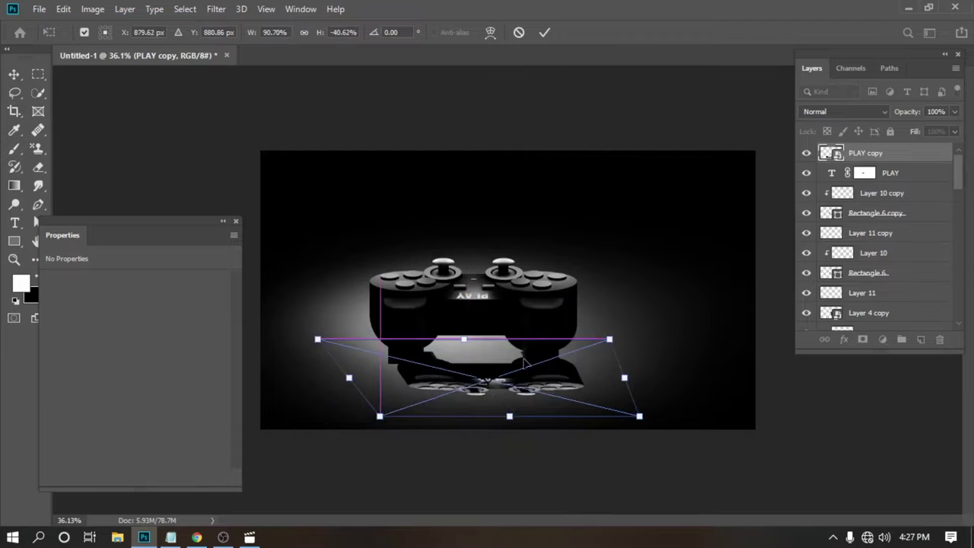
left_click_drag(496, 392, 495, 404)
key("Return")
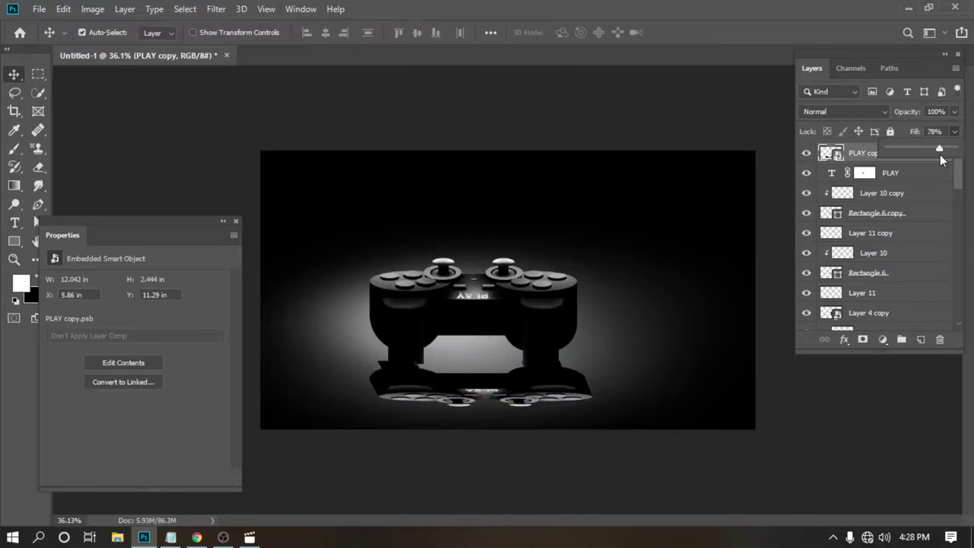
Darken the reflection with Hue/Saturation, Gaussian Blur it, and distort its corner for perspective.
key("ctrl+u")
left_click_drag(473, 240, 434, 241)
key("Return")
left_click(216, 8)
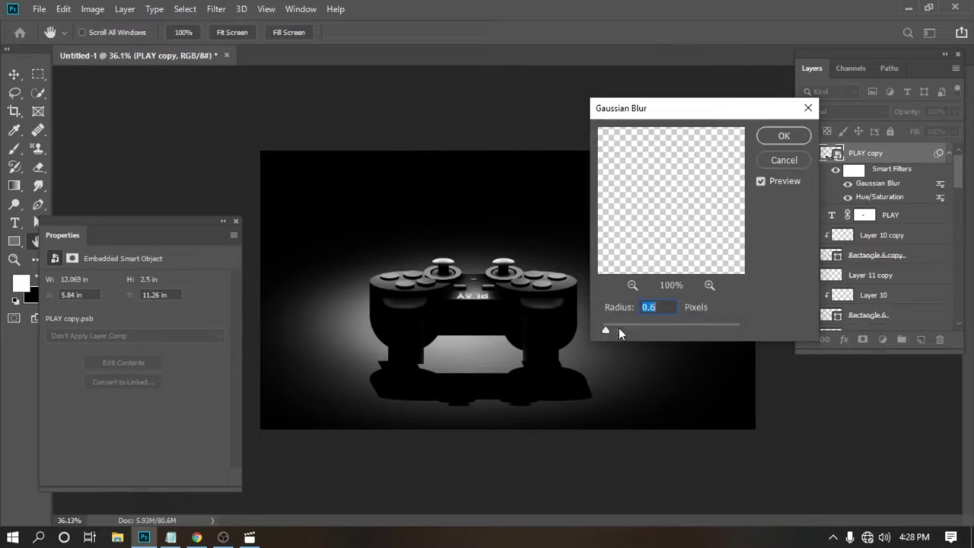
left_click(783, 138)
scroll(496, 382, "up", 1)
key("ctrl+t")
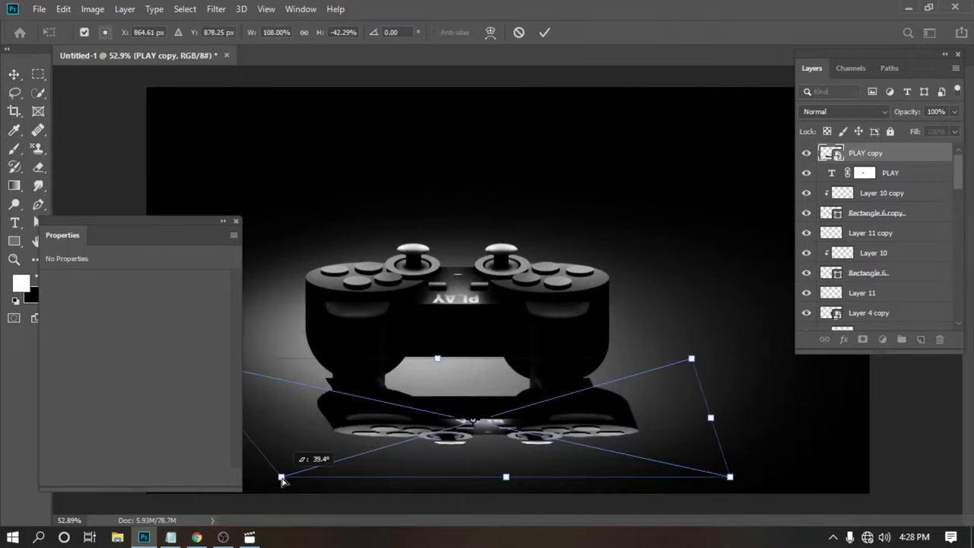
left_click_drag(646, 372, 638, 348)
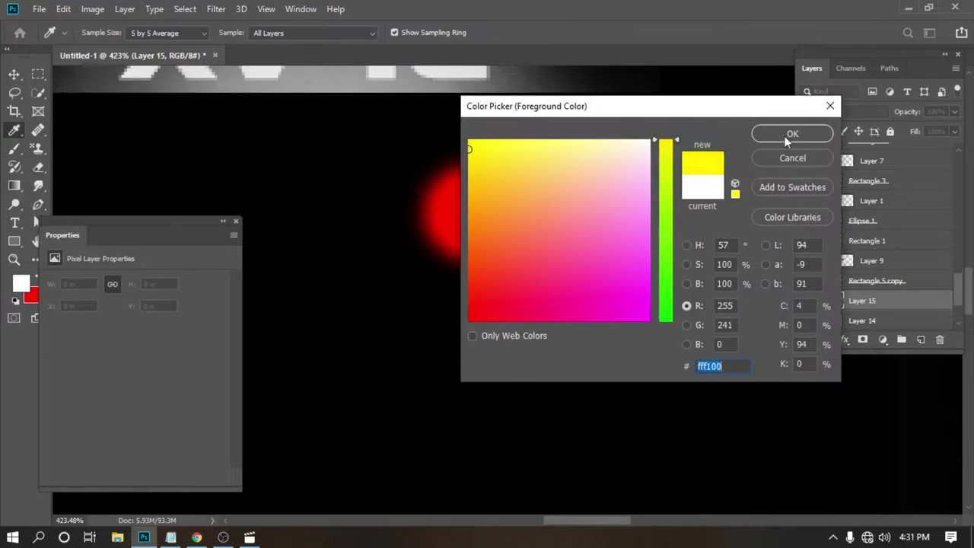
Add a bright yellow centre to the red LED glow.
left_click(791, 134)
left_click(471, 216)
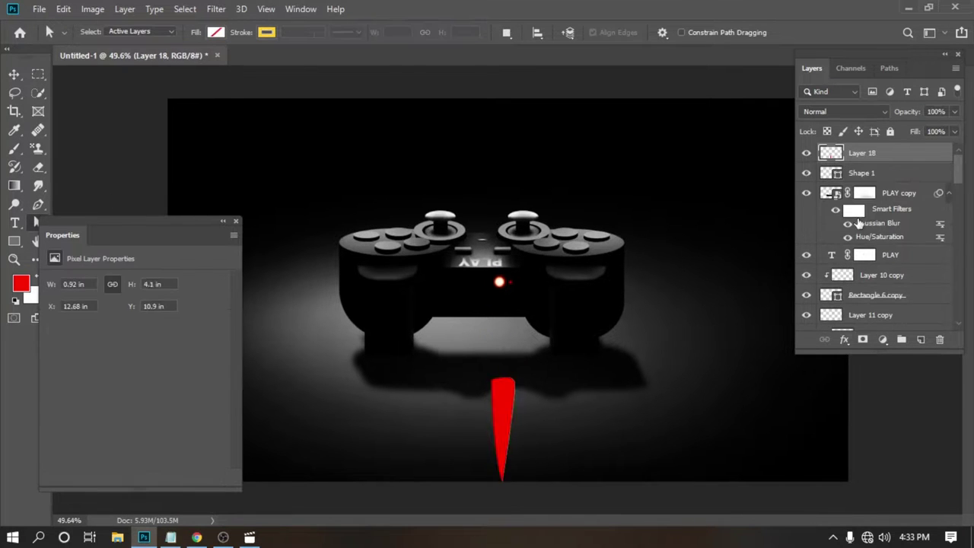
Convert the streak layer to a smart object and apply Gaussian Blur.
key("ctrl+shift+alt+n")
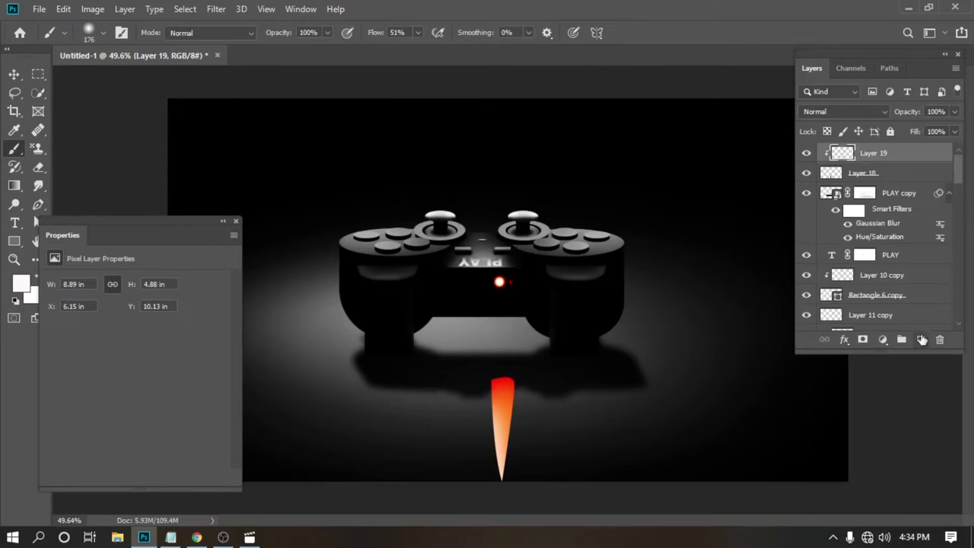
right_click(860, 153)
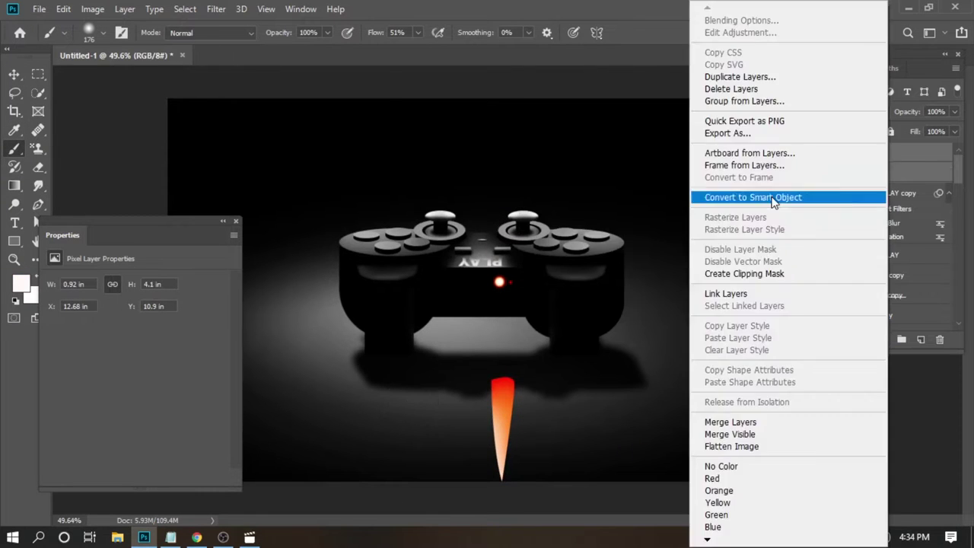
left_click(631, 198)
left_click(216, 8)
left_click(428, 225)
key("Return")
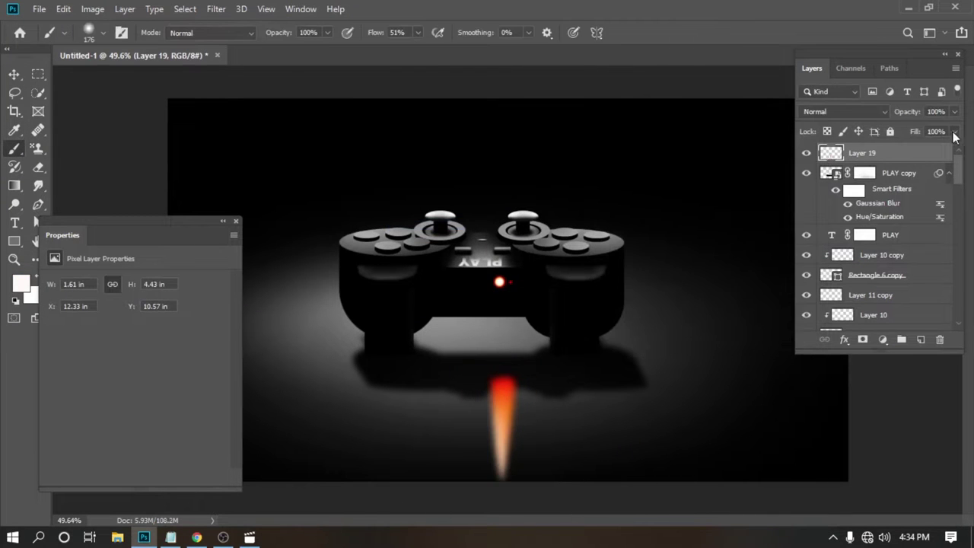
Paint a yellow glow over the streak on a new layer and add a mask.
left_click(21, 283)
scroll(487, 433, "up", 1)
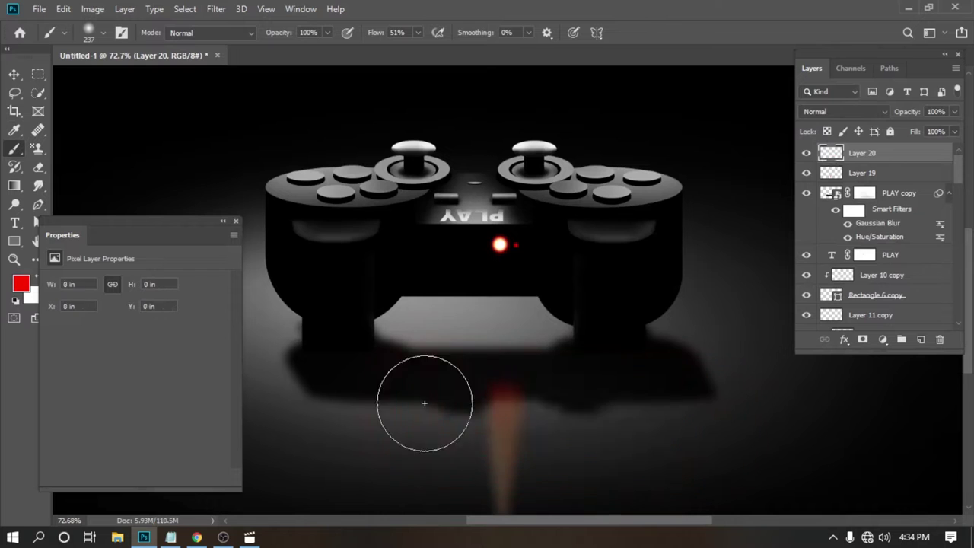
left_click(21, 283)
left_click(789, 130)
left_click_drag(437, 422, 487, 411)
left_click(862, 339)
key("x")
scroll(580, 443, "down", 1)
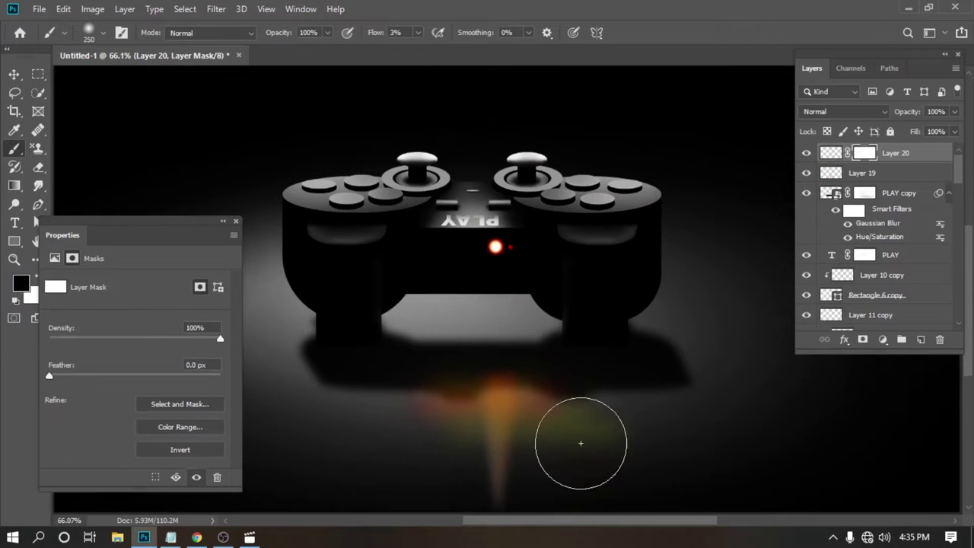
Resize the glow layer's pixels with Free Transform.
left_click(830, 153)
key("ctrl+t")
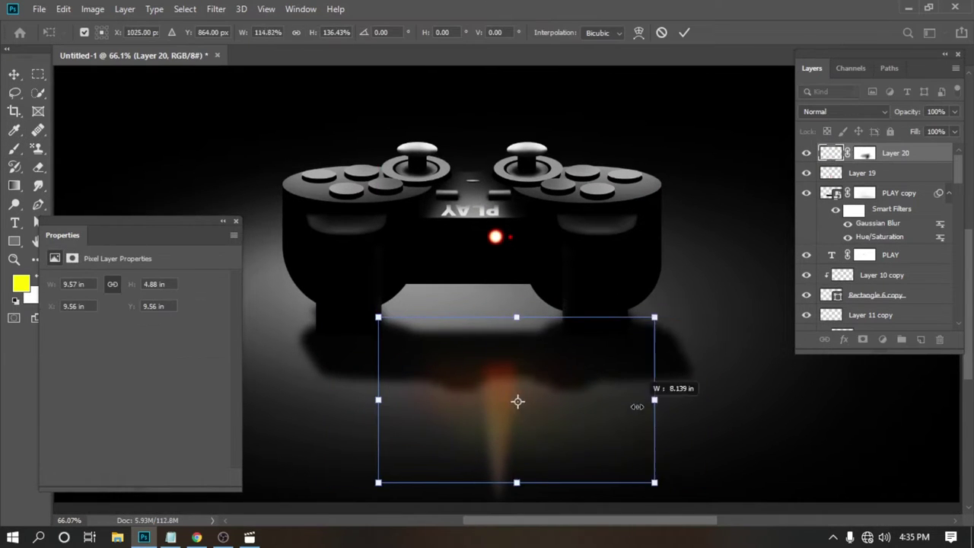
key("Return")
key("b")
scroll(587, 404, "down", 2)
Add a layer mask to the streak layer Layer 19.
left_click(862, 172)
left_click(862, 340)
key("d")
scroll(533, 426, "down", 3)
key("v")
scroll(723, 291, "up", 2)
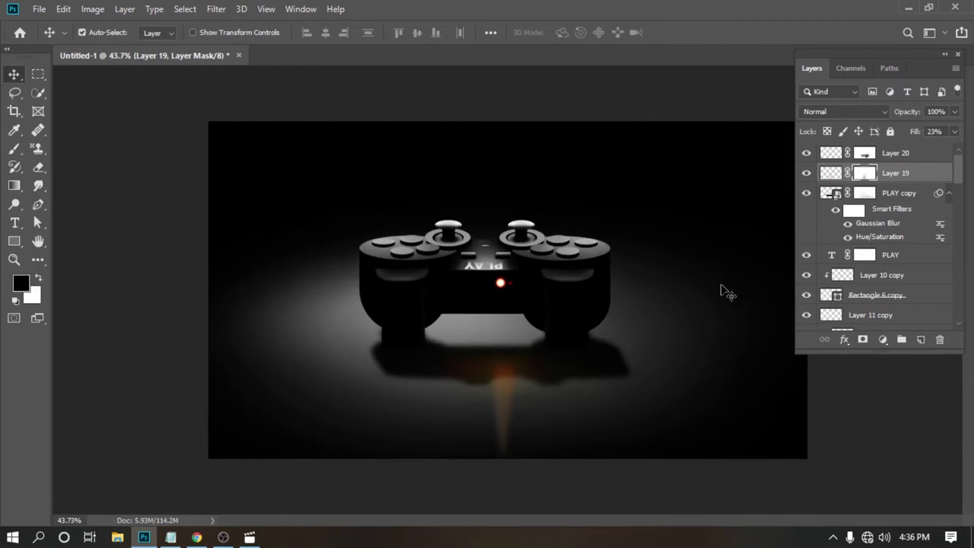